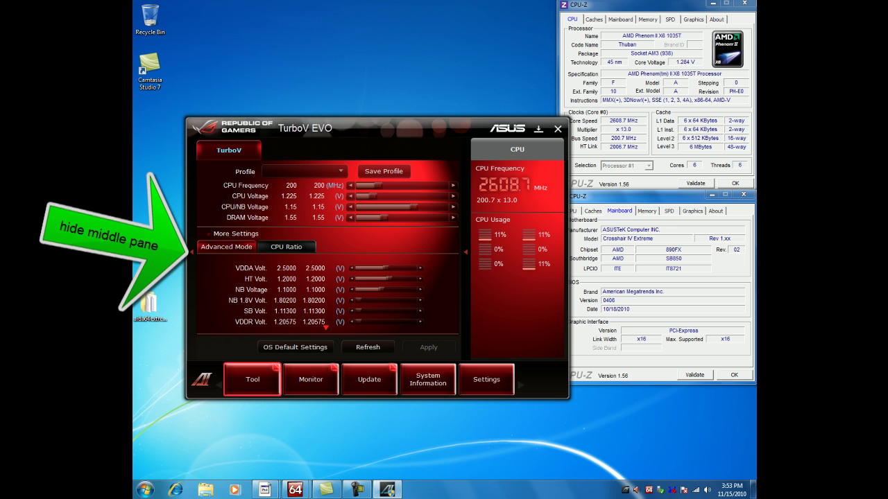
Collapse the middle pane of the tuning window and restore it.
{"action": "left_click", "coordinate": [191, 251]}
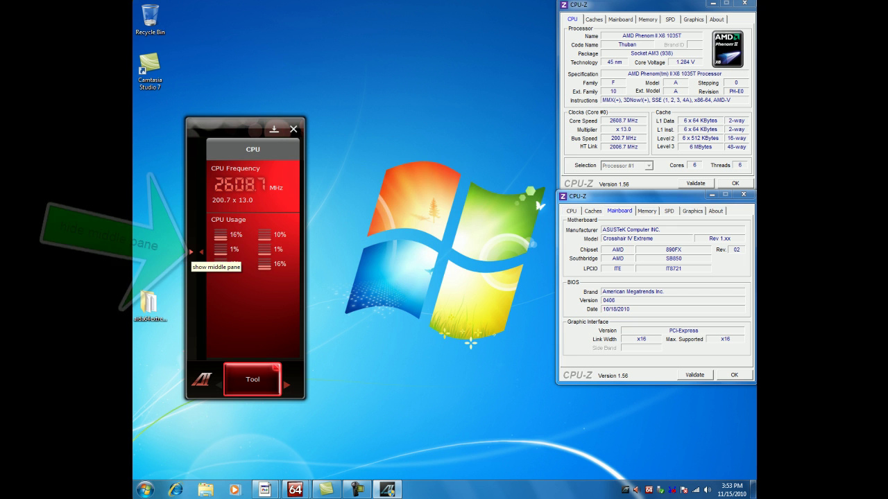
{"action": "left_click", "coordinate": [192, 252]}
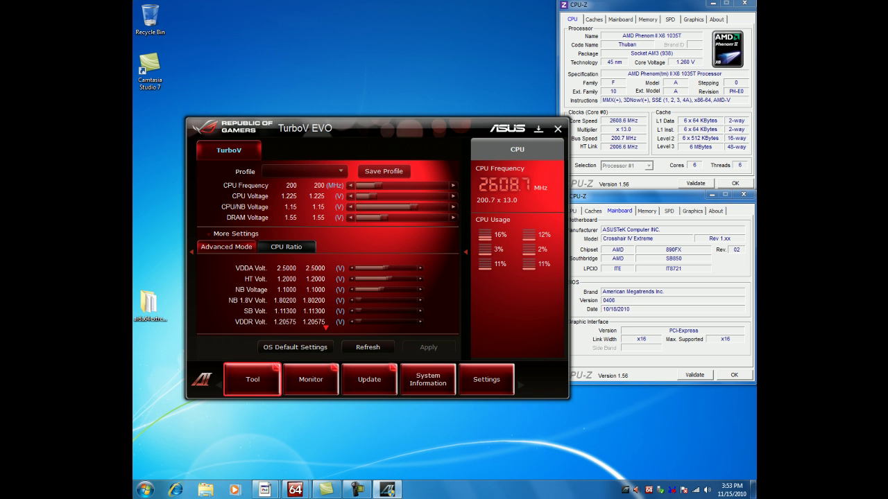
Raise the CPU ratio of all six cores to 17.0.
{"action": "left_click", "coordinate": [271, 247]}
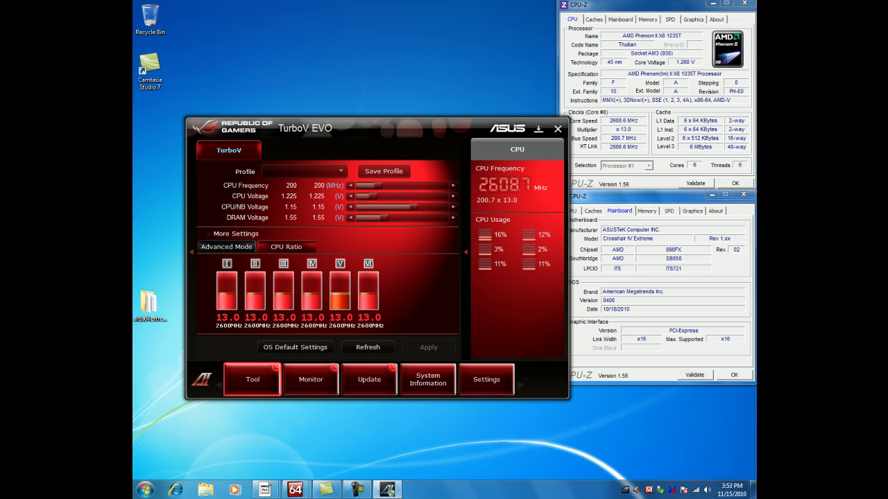
{"action": "left_click_drag", "start_coordinate": [227, 294], "coordinate": [255, 290]}
{"action": "key", "text": "Up"}
{"action": "key", "text": "Right"}
{"action": "key", "text": "Up"}
{"action": "key", "text": "Up"}
{"action": "key", "text": "Up"}
{"action": "key", "text": "Up"}
{"action": "key", "text": "Up"}
{"action": "key", "text": "Up"}
{"action": "key", "text": "Up"}
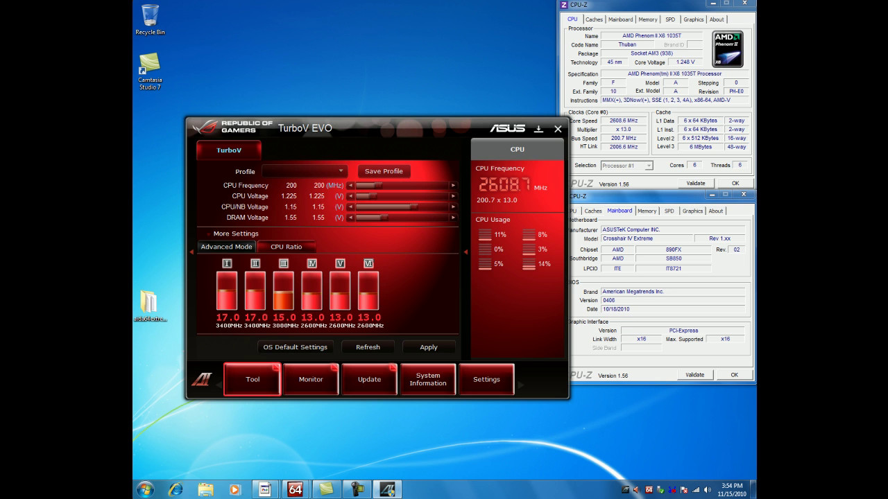
{"action": "key", "text": "Up"}
{"action": "key", "text": "Right"}
{"action": "key", "text": "Up"}
{"action": "key", "text": "Up"}
{"action": "key", "text": "Up"}
{"action": "key", "text": "Up"}
{"action": "key", "text": "Up"}
{"action": "key", "text": "Up"}
{"action": "key", "text": "Up"}
{"action": "key", "text": "Up"}
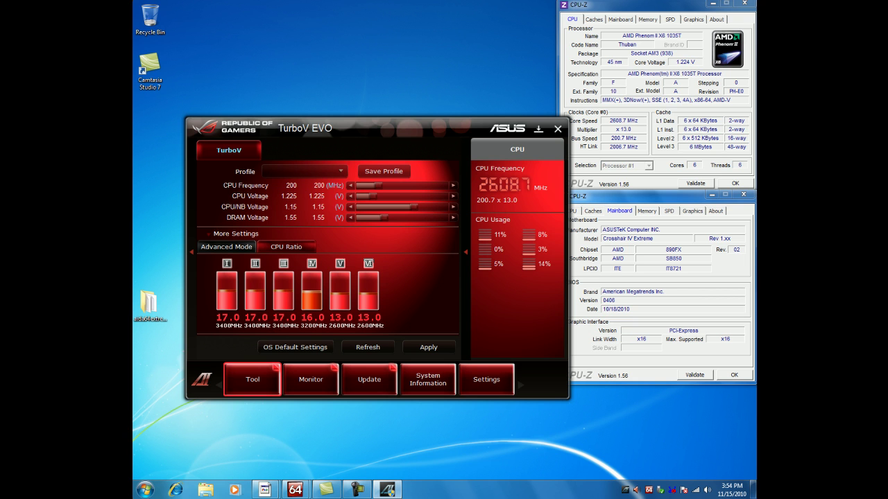
{"action": "key", "text": "Right"}
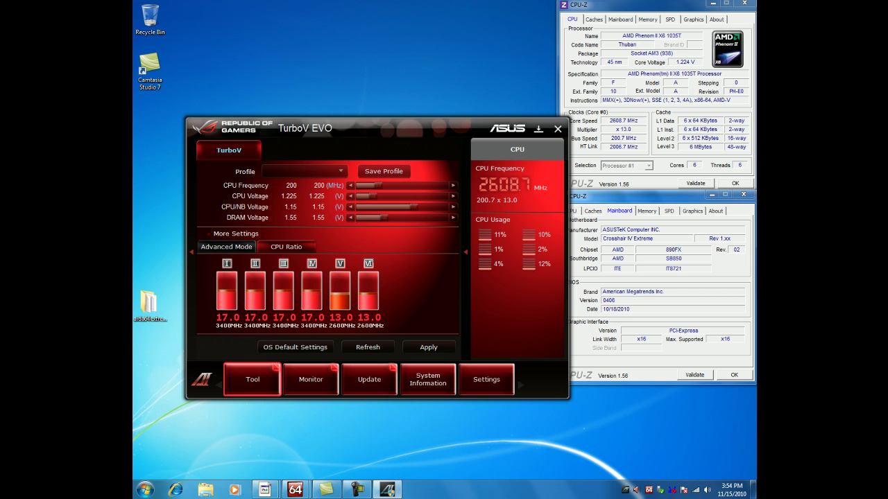
{"action": "key", "text": "Up"}
{"action": "key", "text": "Up"}
{"action": "key", "text": "Up"}
{"action": "key", "text": "Up"}
{"action": "key", "text": "Up"}
{"action": "key", "text": "Up"}
{"action": "key", "text": "Up"}
{"action": "key", "text": "Up"}
{"action": "key", "text": "Right"}
{"action": "key", "text": "Up"}
{"action": "key", "text": "Up"}
{"action": "key", "text": "Up"}
{"action": "key", "text": "Up"}
{"action": "key", "text": "Up"}
{"action": "key", "text": "Up"}
{"action": "key", "text": "Up"}
{"action": "key", "text": "Up"}
{"action": "left_click", "coordinate": [283, 299]}
Raise the CPU frequency to 204 MHz and the CPU voltage to 1.3375 V, and apply the overclock.
{"action": "left_click", "coordinate": [453, 185]}
{"action": "left_click", "coordinate": [452, 196]}
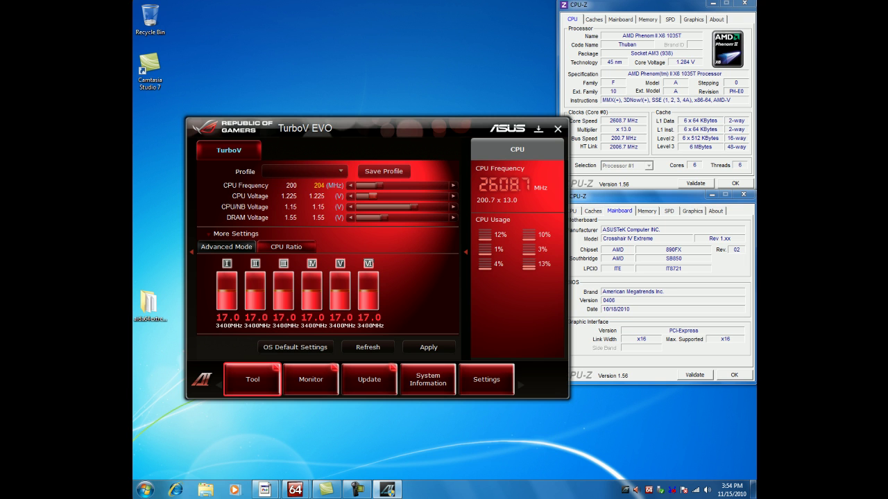
{"action": "left_click", "coordinate": [453, 196]}
{"action": "left_click", "coordinate": [453, 195]}
{"action": "left_click", "coordinate": [453, 196]}
{"action": "left_click", "coordinate": [453, 196]}
{"action": "left_click", "coordinate": [453, 196]}
{"action": "key", "text": "Right"}
{"action": "key", "text": "Right"}
{"action": "key", "text": "Right"}
{"action": "key", "text": "Right"}
{"action": "key", "text": "Right"}
{"action": "key", "text": "Right"}
{"action": "key", "text": "Right"}
{"action": "key", "text": "Right"}
{"action": "key", "text": "Right"}
{"action": "key", "text": "Right"}
{"action": "key", "text": "Right"}
{"action": "key", "text": "Right"}
{"action": "key", "text": "Right"}
{"action": "key", "text": "Right"}
{"action": "key", "text": "Right"}
{"action": "key", "text": "Right"}
{"action": "key", "text": "Right"}
{"action": "key", "text": "Right"}
{"action": "key", "text": "Right"}
{"action": "key", "text": "Right"}
{"action": "key", "text": "Right"}
{"action": "key", "text": "Right"}
{"action": "key", "text": "Right"}
{"action": "key", "text": "Right"}
{"action": "key", "text": "Right"}
{"action": "key", "text": "Right"}
{"action": "key", "text": "Right"}
{"action": "key", "text": "Right"}
{"action": "key", "text": "Right"}
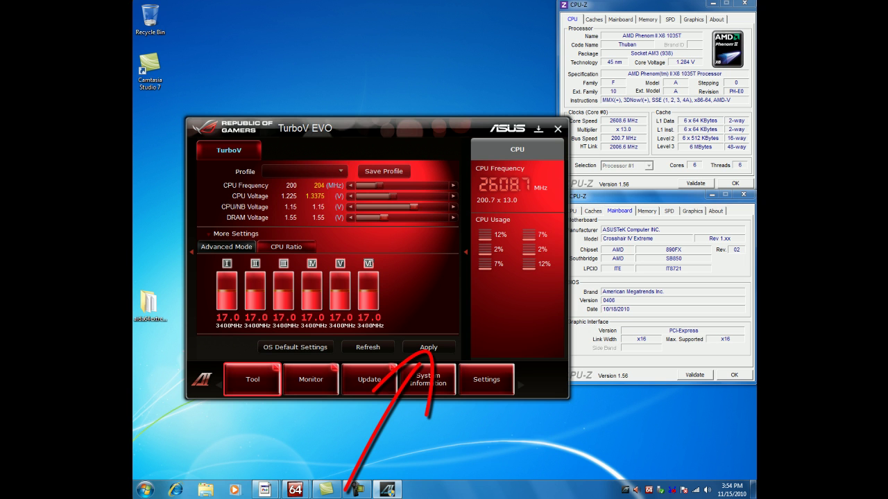
{"action": "left_click", "coordinate": [429, 347]}
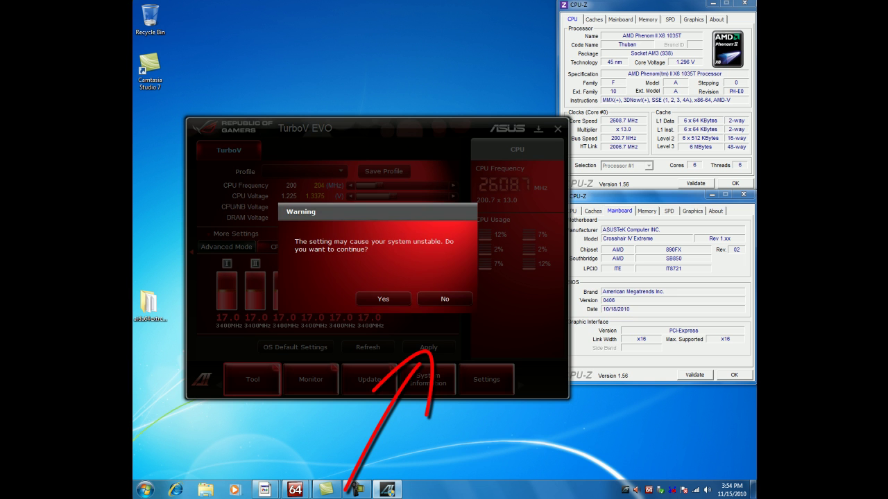
{"action": "left_click", "coordinate": [384, 298]}
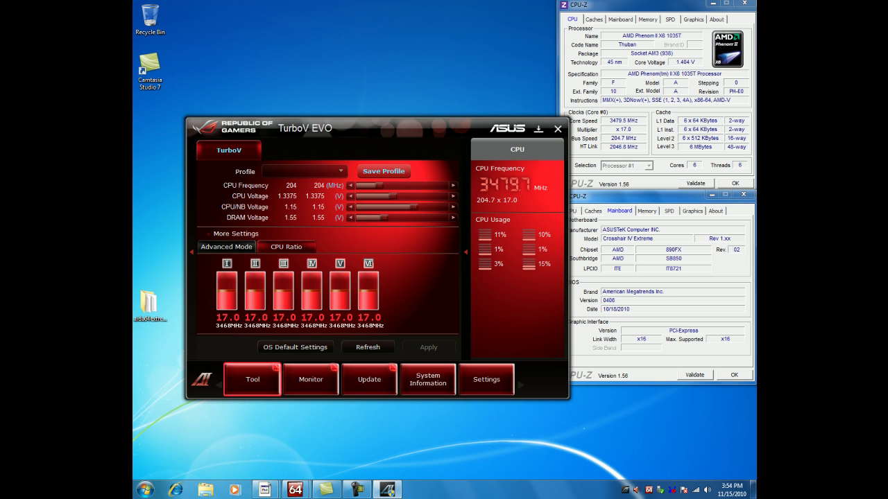
Save the current overclock settings as a profile named 3.46ghz.
{"action": "left_click", "coordinate": [383, 171]}
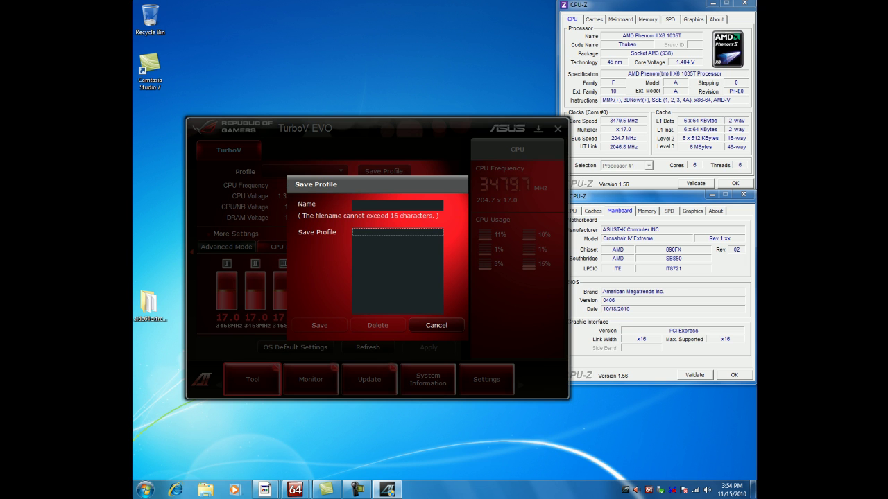
{"action": "left_click", "coordinate": [397, 205]}
{"action": "type", "text": "3.46"}
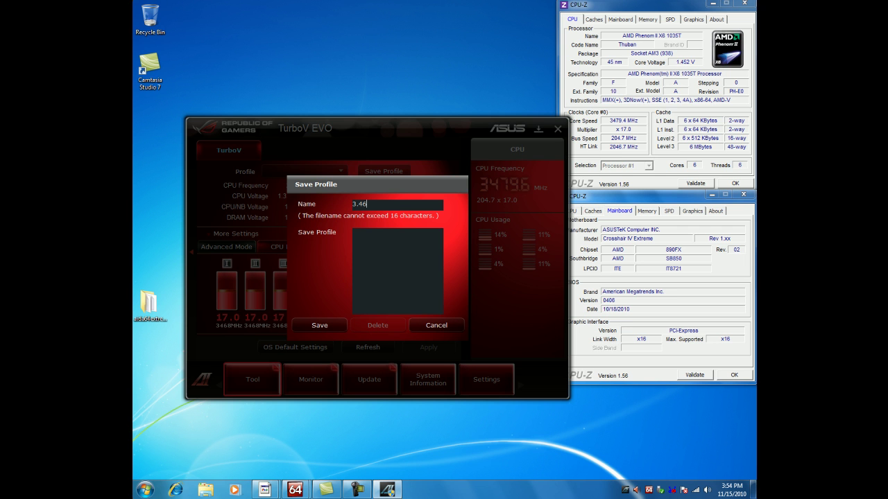
{"action": "type", "text": "ghz"}
{"action": "key", "text": "Return"}
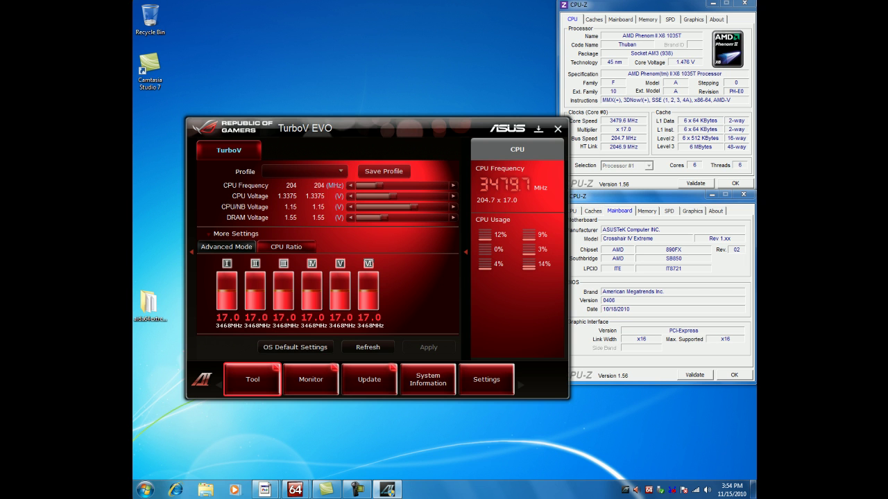
Return the overclocked CPU to the OS default settings and apply them.
{"action": "left_click", "coordinate": [296, 347]}
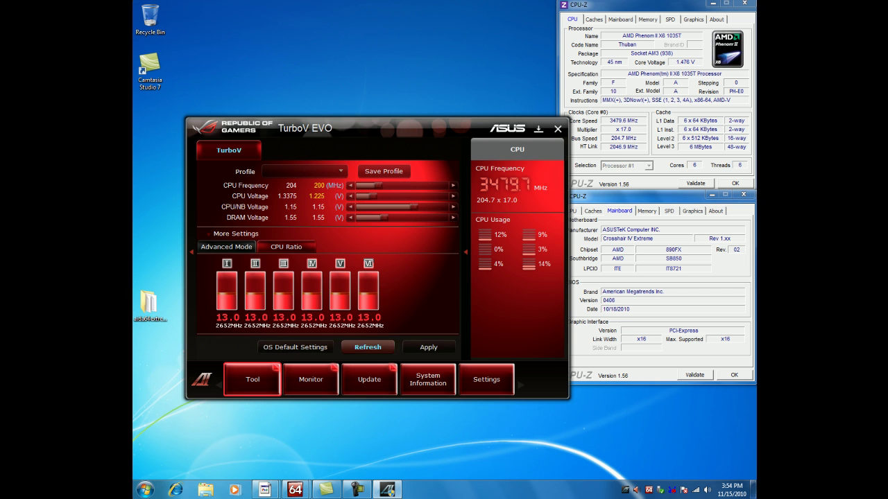
{"action": "left_click", "coordinate": [428, 348]}
{"action": "left_click", "coordinate": [383, 299]}
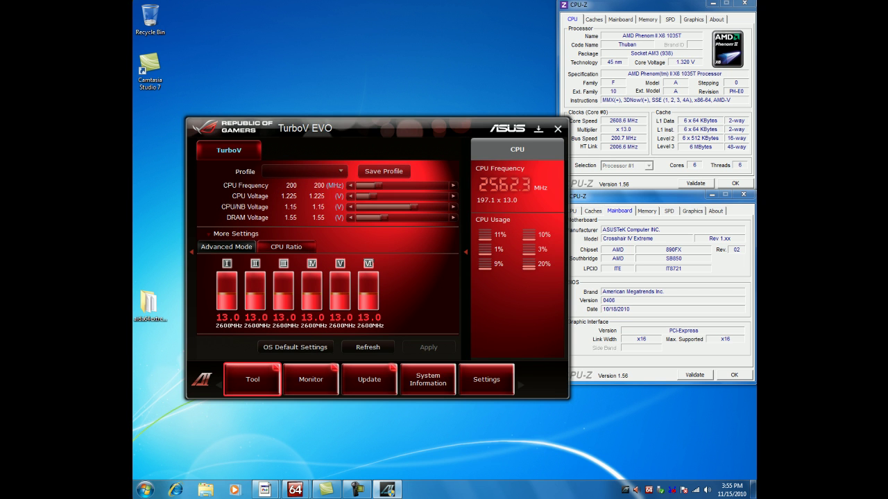
Raise the CPU voltage to 1.2375 V, the CPU/NB voltage to 1.159375 V and the CPU frequency to 202 MHz.
{"action": "left_click", "coordinate": [453, 196]}
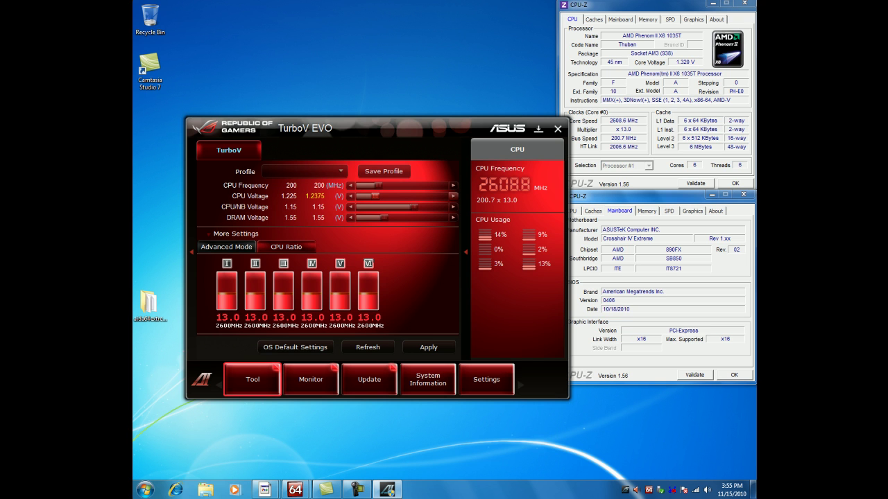
{"action": "left_click", "coordinate": [453, 207]}
{"action": "left_click", "coordinate": [453, 207]}
{"action": "left_click", "coordinate": [453, 207]}
{"action": "left_click", "coordinate": [453, 185]}
{"action": "left_click", "coordinate": [453, 186]}
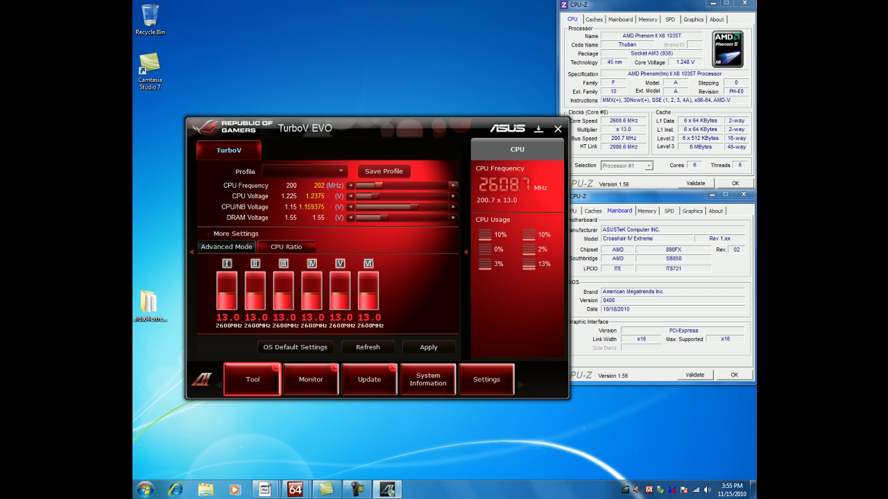
Load the saved 3.46ghz profile and apply its settings.
{"action": "left_click", "coordinate": [303, 171]}
{"action": "left_click", "coordinate": [294, 185]}
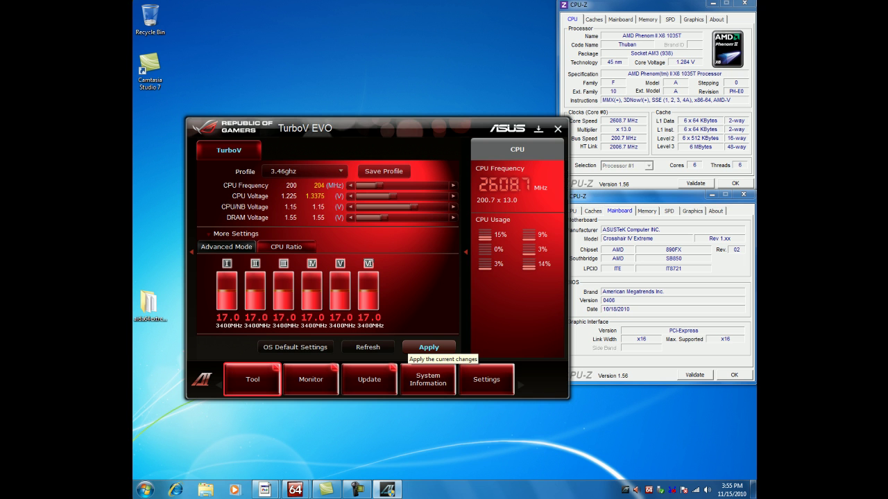
{"action": "left_click", "coordinate": [428, 347]}
{"action": "left_click", "coordinate": [383, 299]}
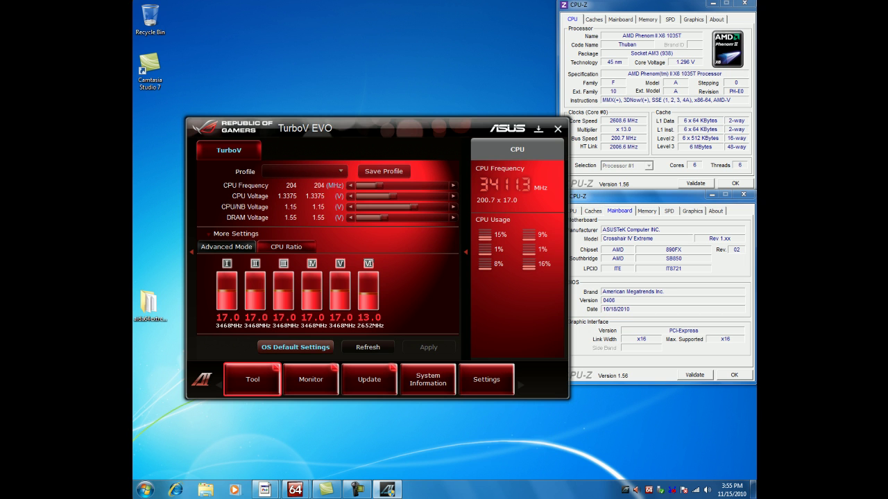
Restore the OS default settings in place of the 3.46ghz profile and apply them.
{"action": "left_click", "coordinate": [297, 347]}
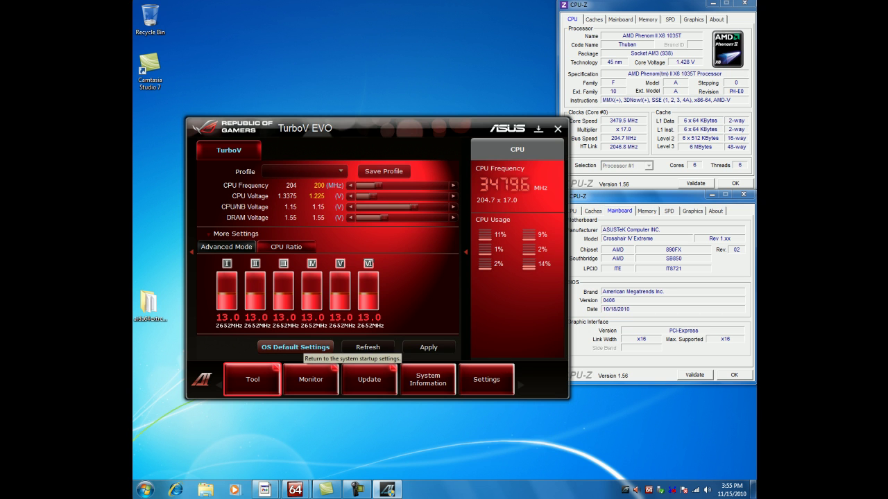
{"action": "left_click", "coordinate": [429, 346]}
{"action": "left_click", "coordinate": [384, 298]}
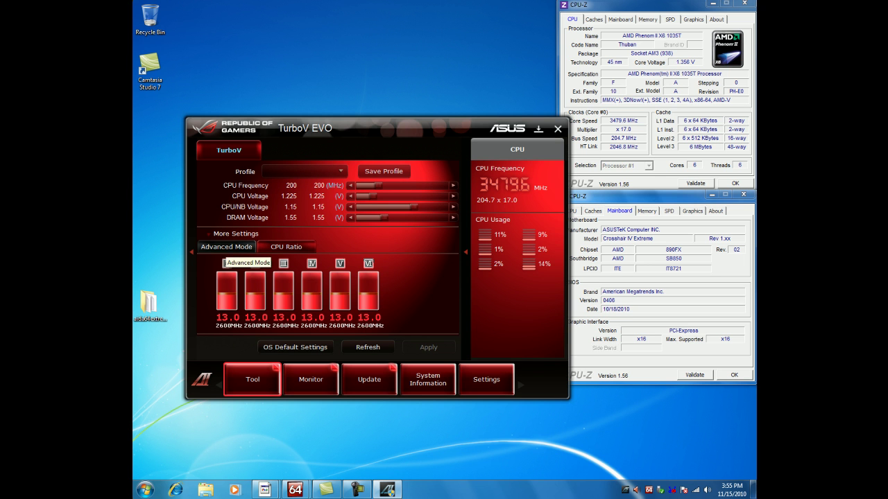
Open the FAN Xpert tool and set the CPU fan's setting to User.
{"action": "left_click", "coordinate": [227, 246]}
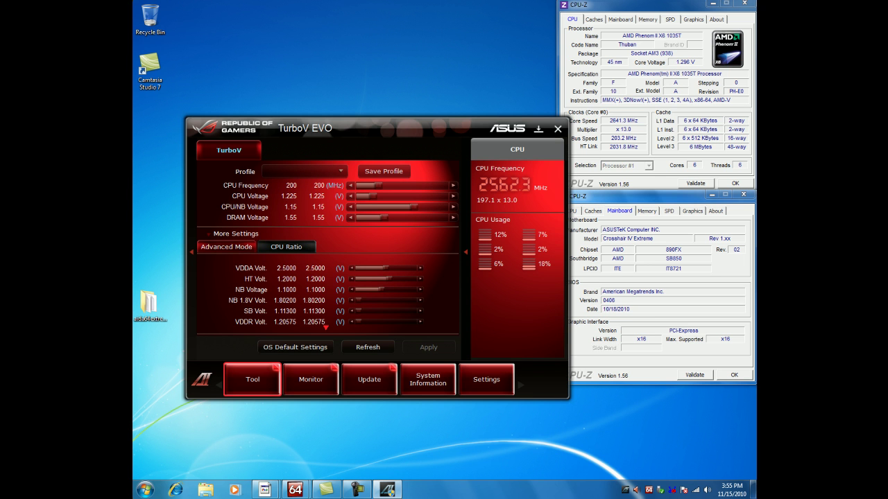
{"action": "left_click", "coordinate": [252, 379]}
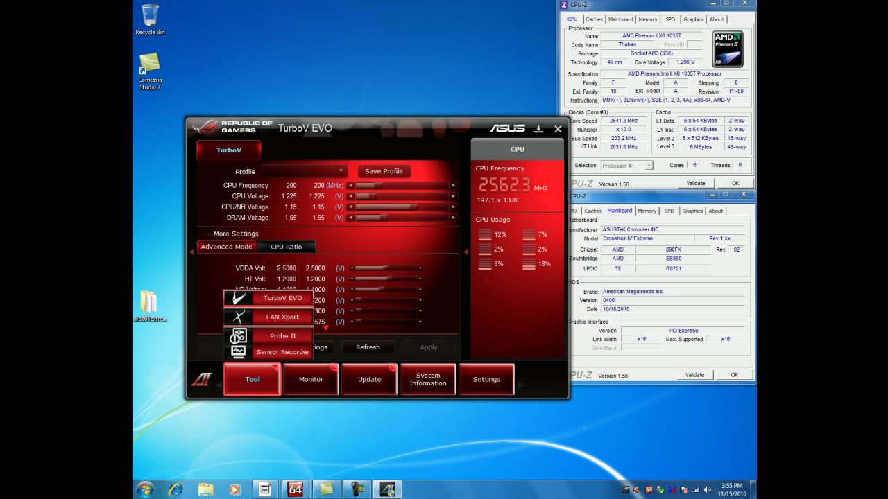
{"action": "left_click", "coordinate": [277, 317]}
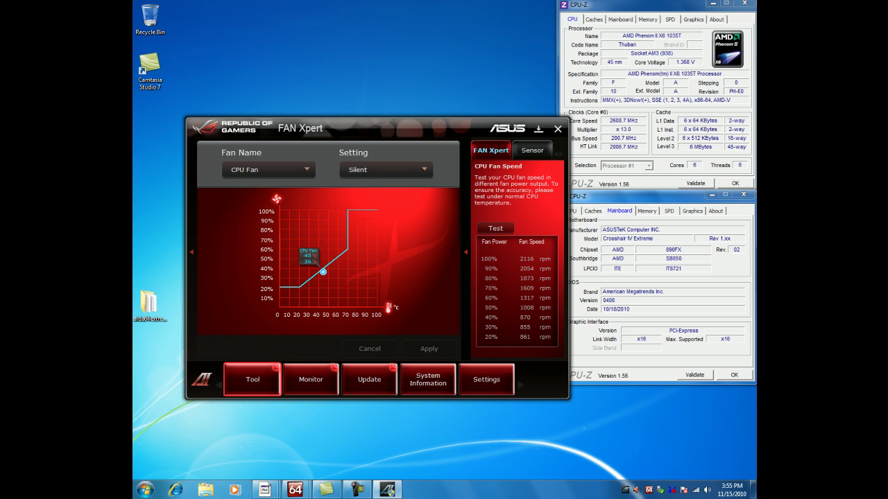
{"action": "left_click", "coordinate": [386, 169]}
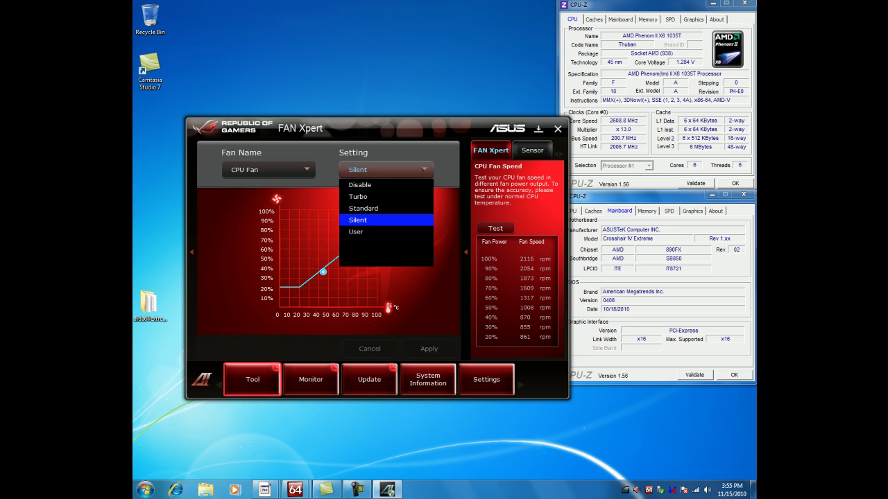
{"action": "left_click", "coordinate": [356, 232]}
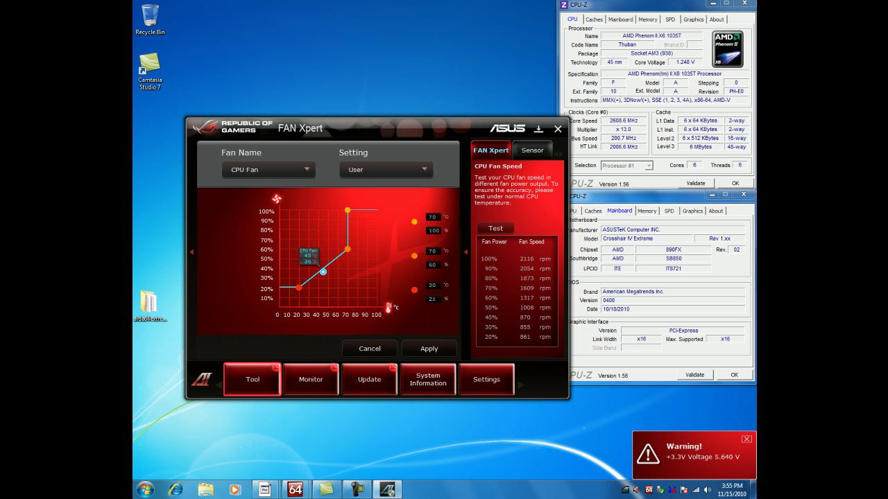
Reshape the CPU fan curve to about 22 °C/30%, 55 °C/56% and 79 °C/87%, and apply it.
{"action": "left_click_drag", "start_coordinate": [346, 249], "coordinate": [327, 242]}
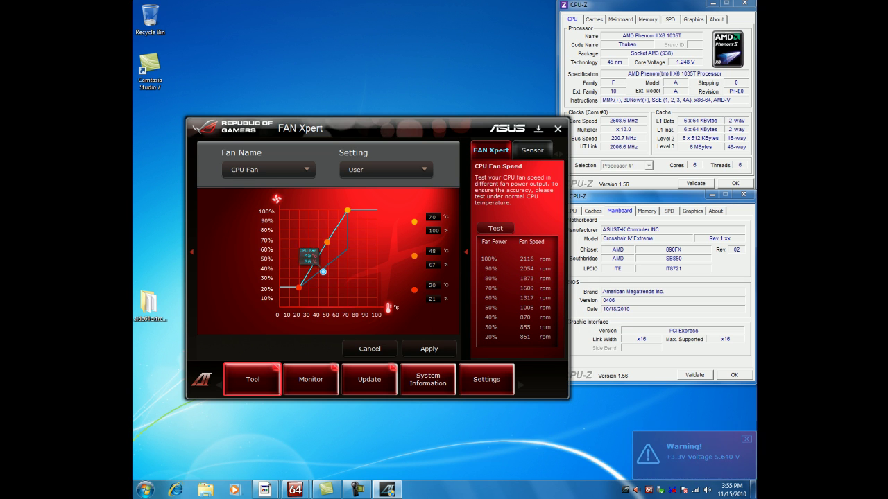
{"action": "left_click_drag", "start_coordinate": [298, 287], "coordinate": [294, 268]}
{"action": "left_click_drag", "start_coordinate": [326, 242], "coordinate": [334, 253]}
{"action": "mouse_move", "coordinate": [347, 210]}
{"action": "left_mouse_down"}
{"action": "mouse_move", "coordinate": [339, 218]}
{"action": "mouse_move", "coordinate": [356, 221]}
{"action": "left_mouse_up"}
{"action": "mouse_move", "coordinate": [323, 271]}
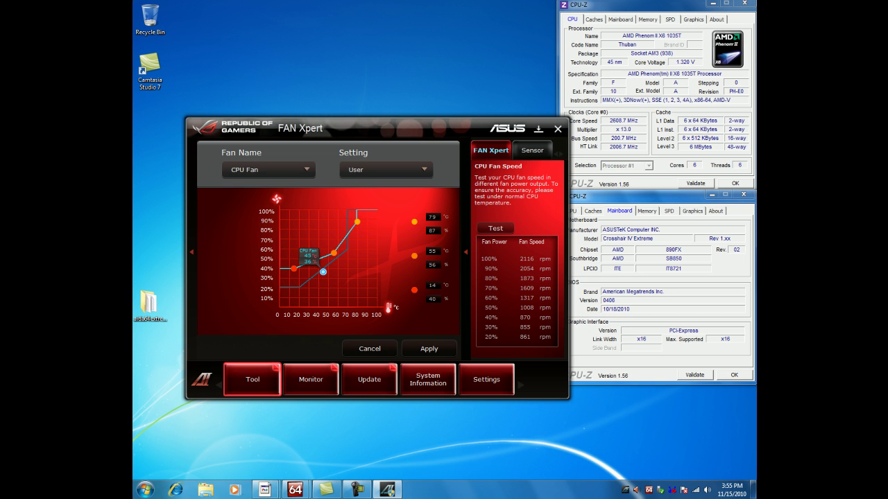
{"action": "mouse_move", "coordinate": [294, 269]}
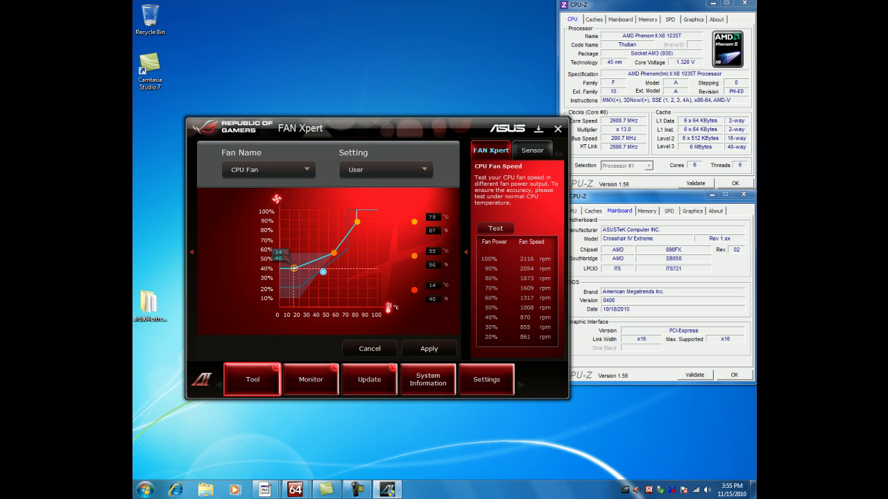
{"action": "left_click_drag", "start_coordinate": [294, 268], "coordinate": [302, 277]}
{"action": "left_click", "coordinate": [443, 348]}
{"action": "left_click", "coordinate": [443, 351]}
Set the CPU fan's setting to Disable, apply it, and run the CPU fan speed test.
{"action": "left_click", "coordinate": [385, 169]}
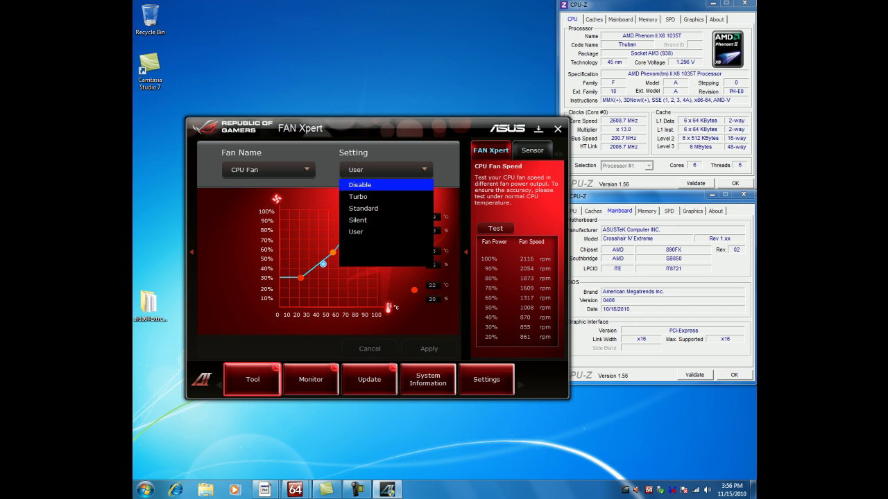
{"action": "left_click", "coordinate": [360, 184]}
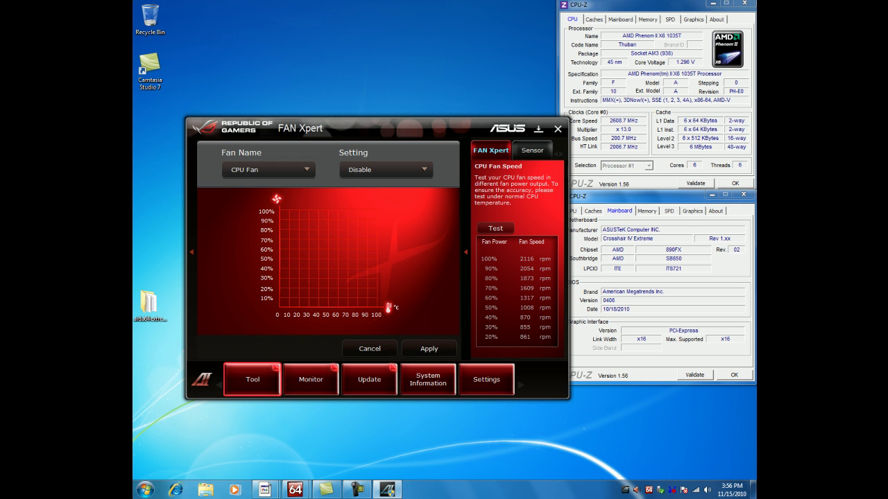
{"action": "left_click", "coordinate": [429, 349]}
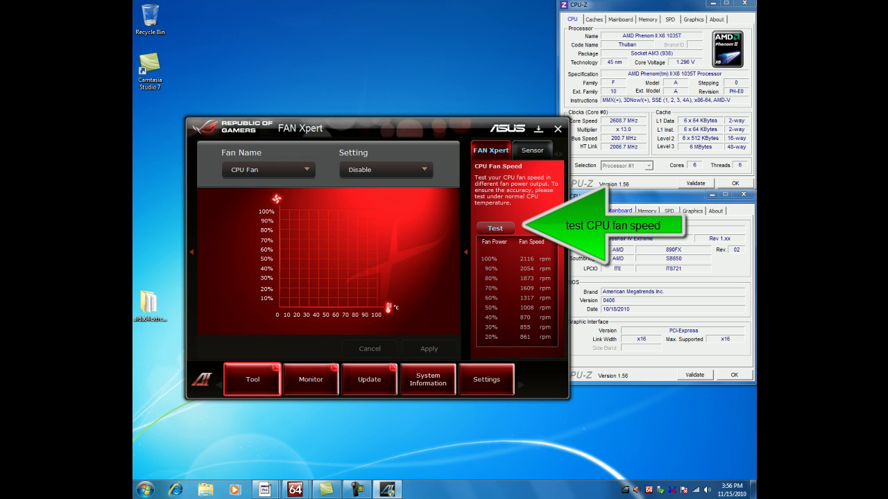
{"action": "left_click", "coordinate": [495, 228]}
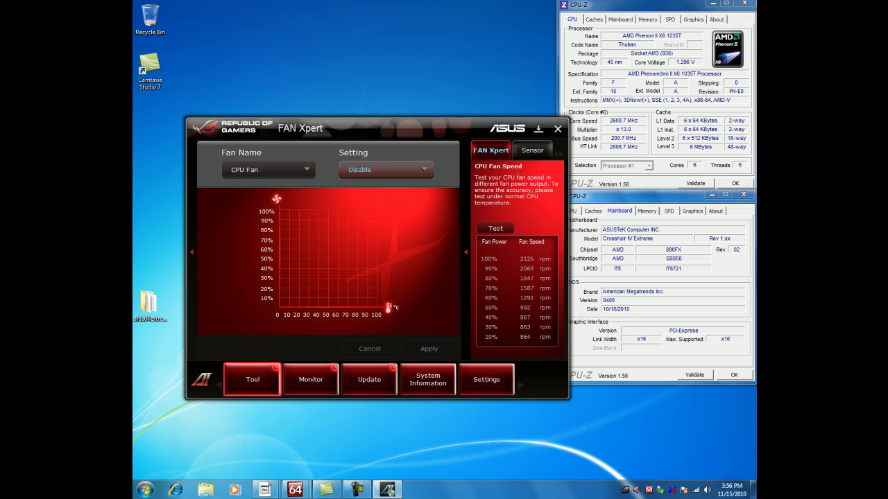
Preview the Turbo, Standard and Silent fan curves for the CPU fan without applying any of them.
{"action": "left_click", "coordinate": [385, 169]}
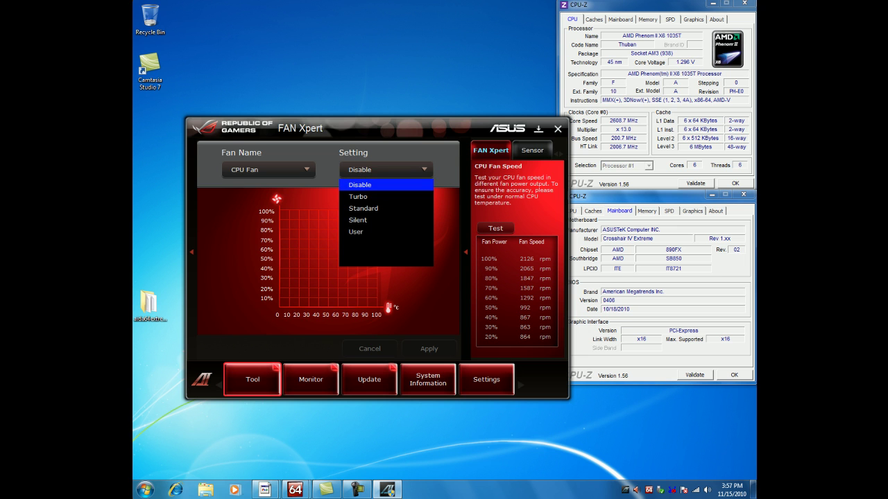
{"action": "left_click", "coordinate": [386, 197]}
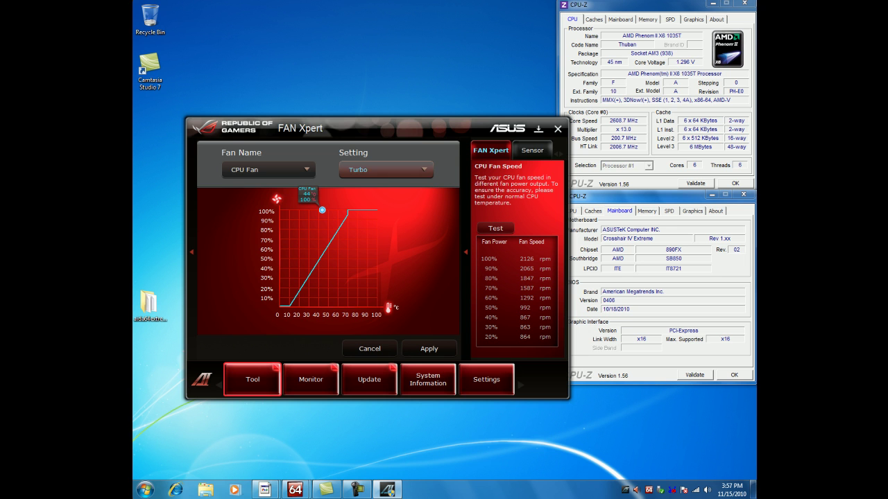
{"action": "left_click", "coordinate": [386, 169]}
{"action": "left_click", "coordinate": [367, 206]}
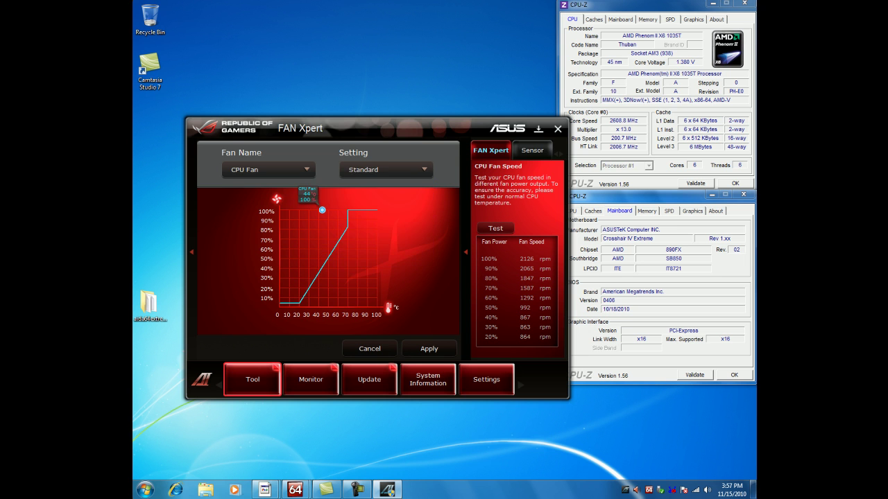
{"action": "left_click", "coordinate": [385, 169]}
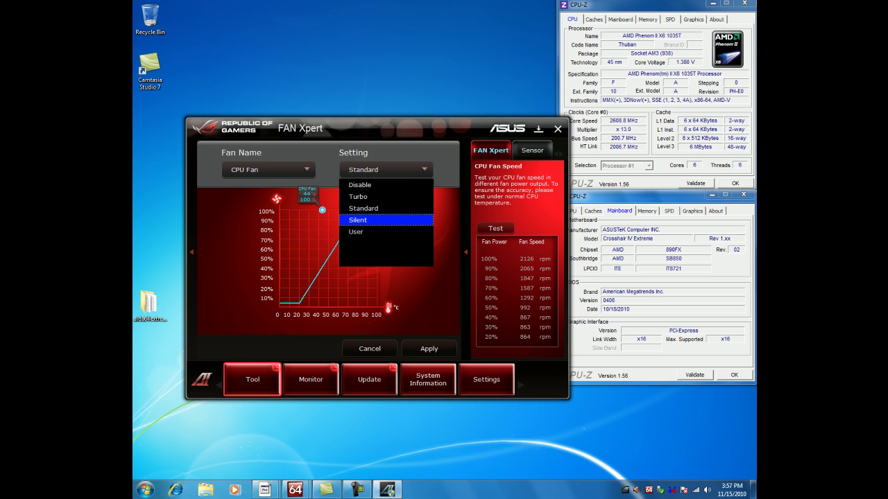
{"action": "left_click", "coordinate": [368, 218]}
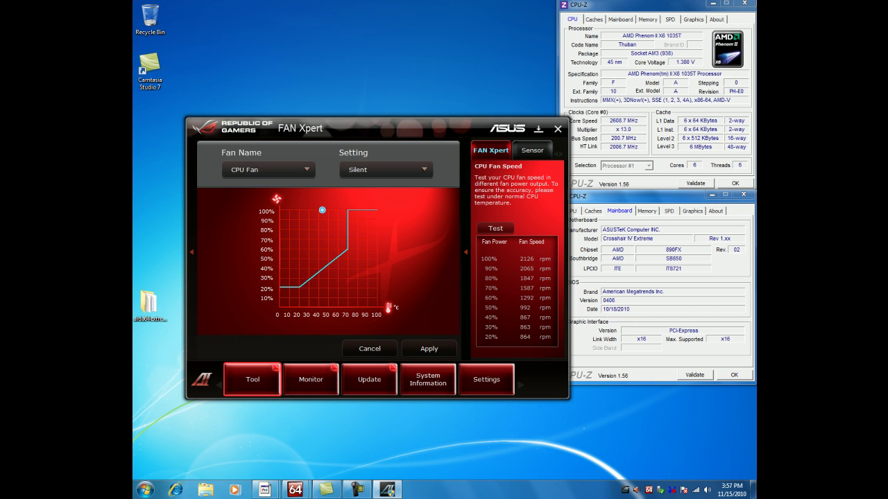
Check the Chassis Fan's setting, return to the CPU Fan, and look over the sensor readings before returning to the fan speed test results.
{"action": "left_click", "coordinate": [268, 169]}
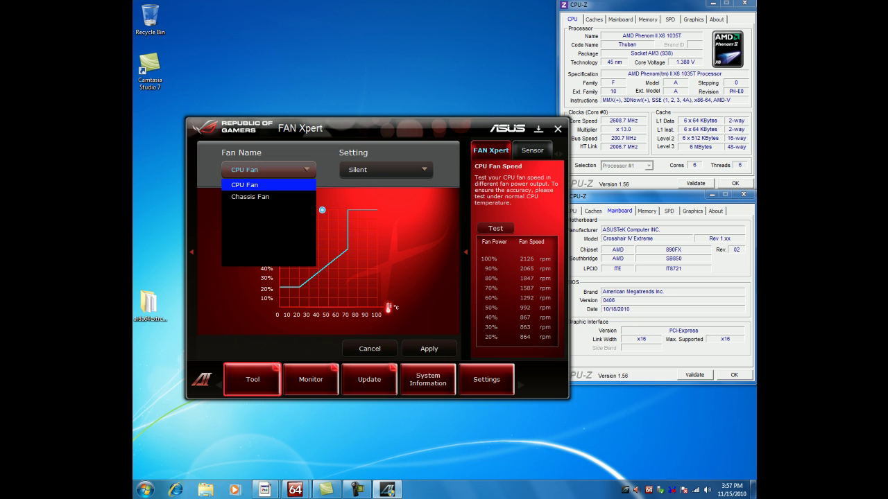
{"action": "left_click", "coordinate": [268, 198]}
{"action": "left_click", "coordinate": [267, 169]}
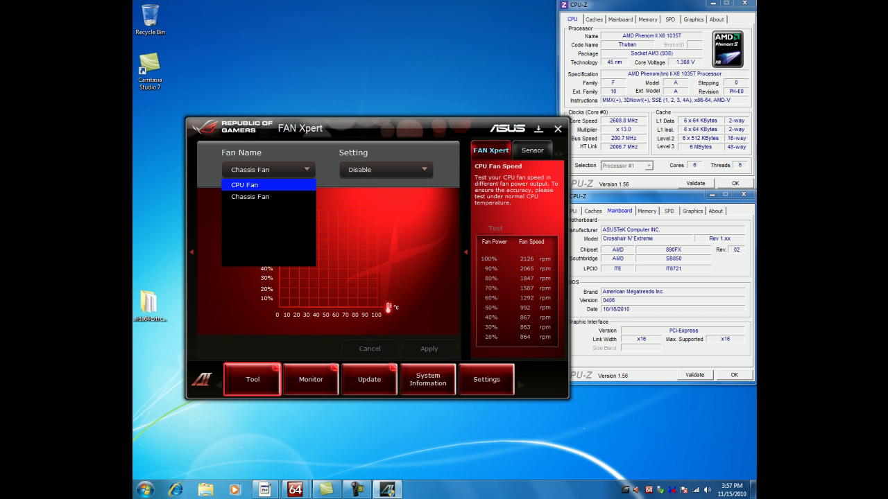
{"action": "left_click", "coordinate": [268, 184]}
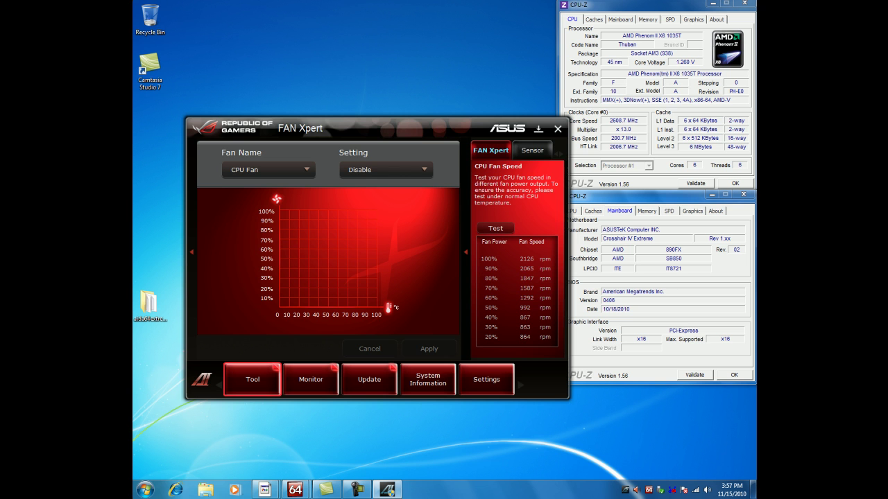
{"action": "left_click", "coordinate": [532, 150]}
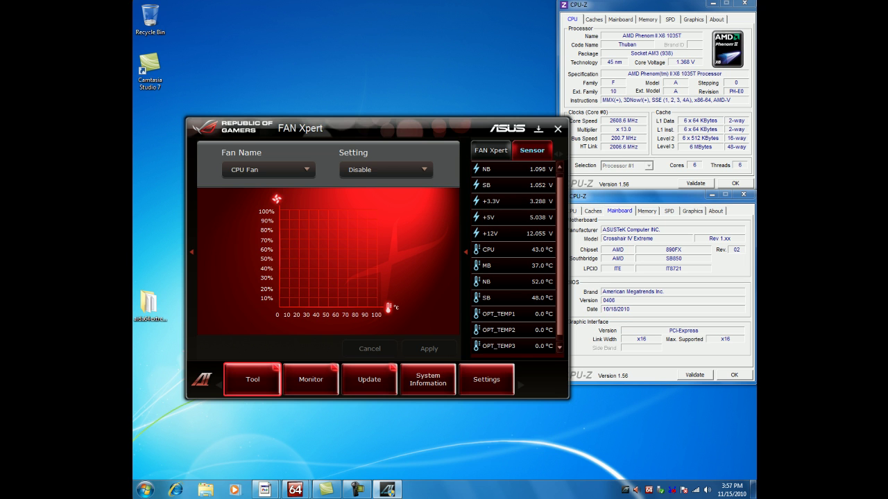
{"action": "left_click", "coordinate": [490, 150]}
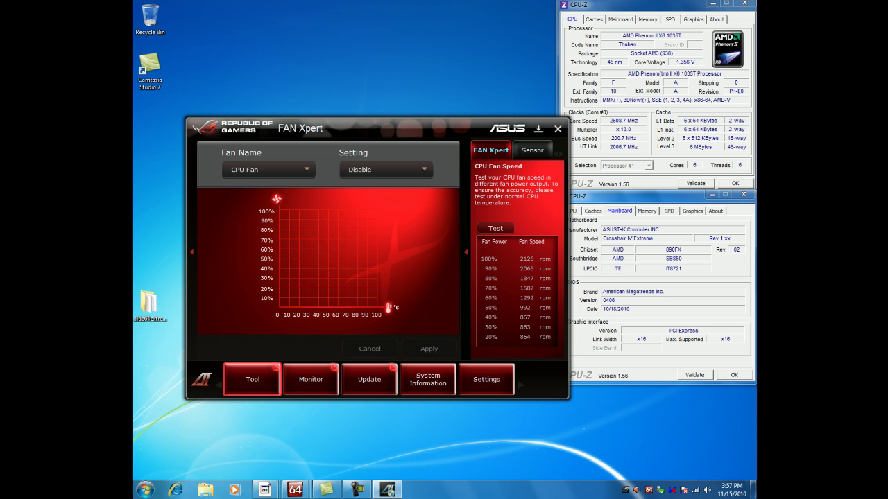
Open the Probe II tool and look through the full list of voltage sensors and their alert thresholds.
{"action": "left_click", "coordinate": [252, 379]}
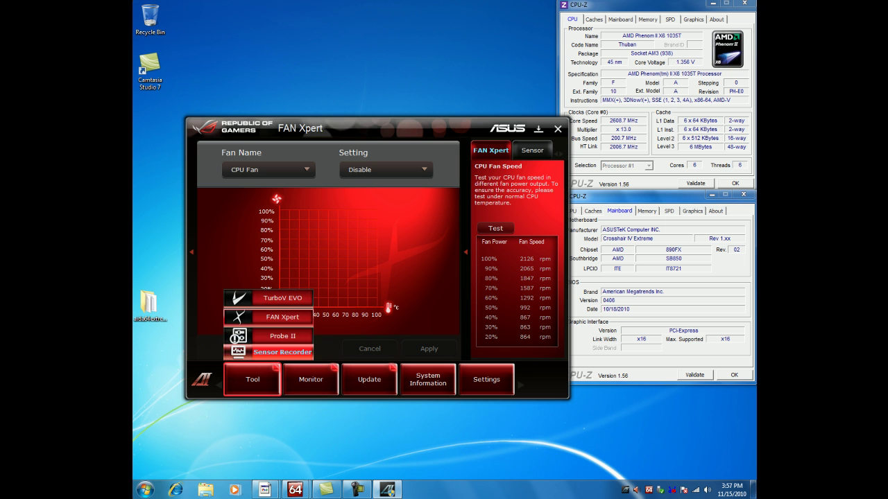
{"action": "left_click", "coordinate": [282, 335]}
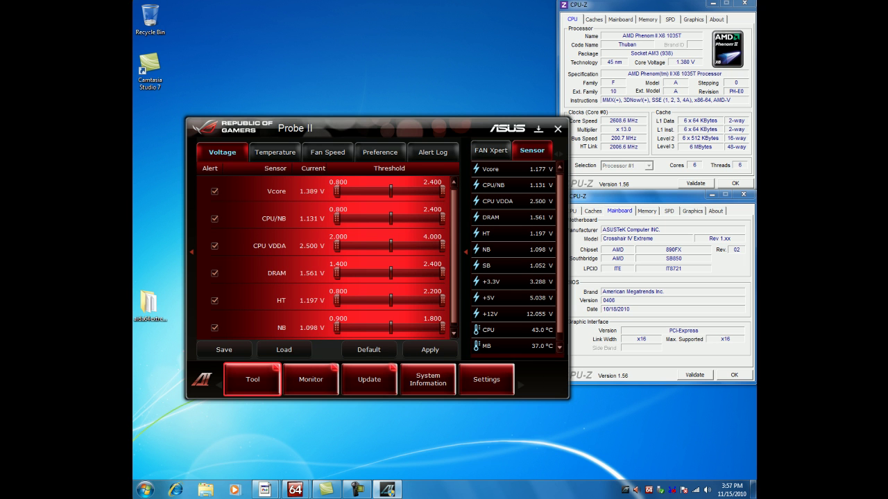
{"action": "scroll", "coordinate": [325, 257], "scroll_direction": "down", "scroll_amount": 4}
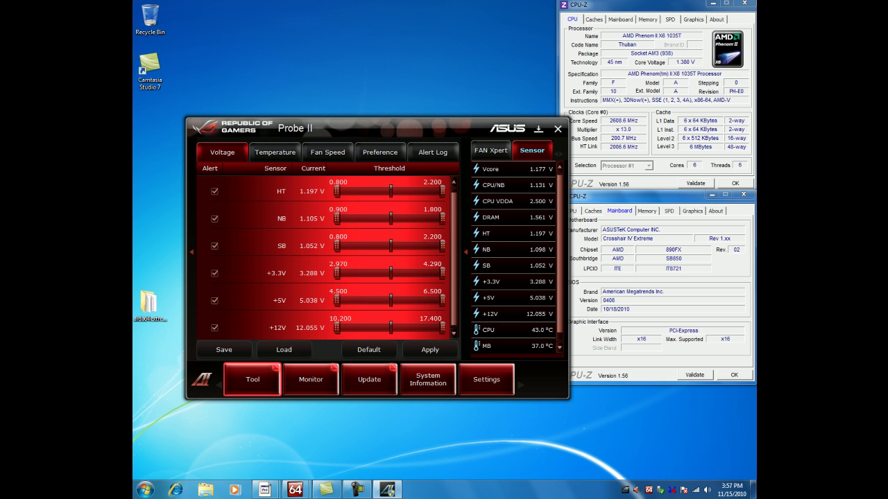
{"action": "scroll", "coordinate": [325, 257], "scroll_direction": "up", "scroll_amount": 4}
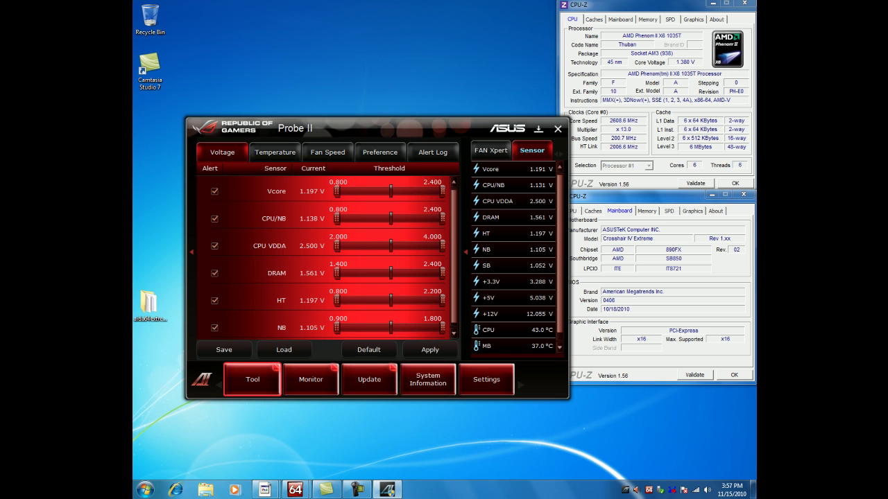
Review Probe II's temperature and fan speed thresholds, its preferences and the alert log, and clear the log.
{"action": "left_click", "coordinate": [275, 152]}
{"action": "scroll", "coordinate": [325, 257], "scroll_direction": "down", "scroll_amount": 1}
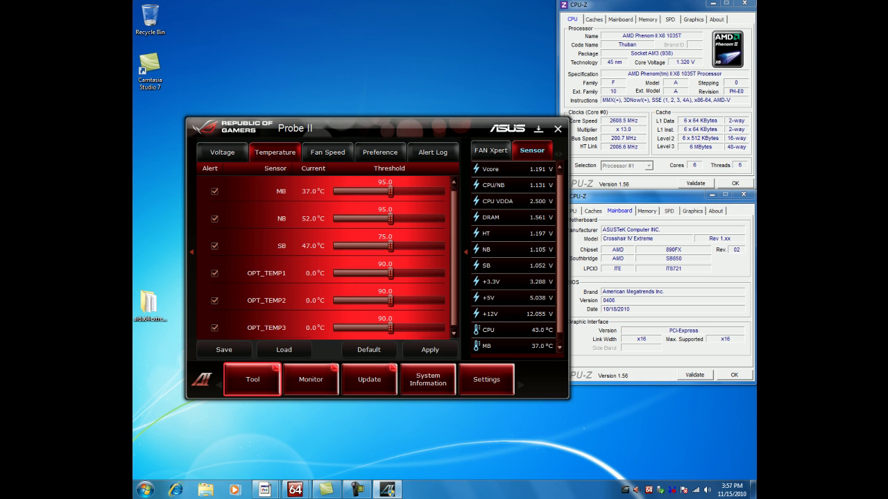
{"action": "scroll", "coordinate": [324, 256], "scroll_direction": "up", "scroll_amount": 1}
{"action": "left_click", "coordinate": [327, 152]}
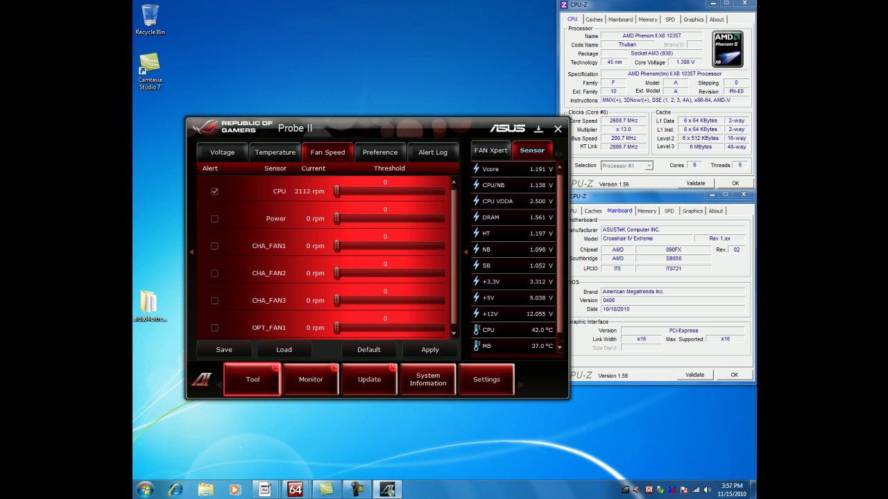
{"action": "left_click", "coordinate": [380, 152]}
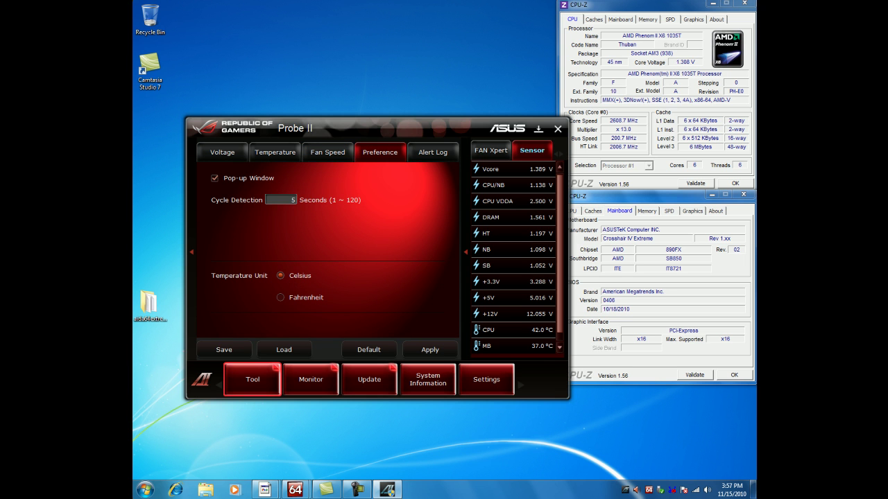
{"action": "left_click", "coordinate": [432, 151]}
{"action": "left_click", "coordinate": [430, 350]}
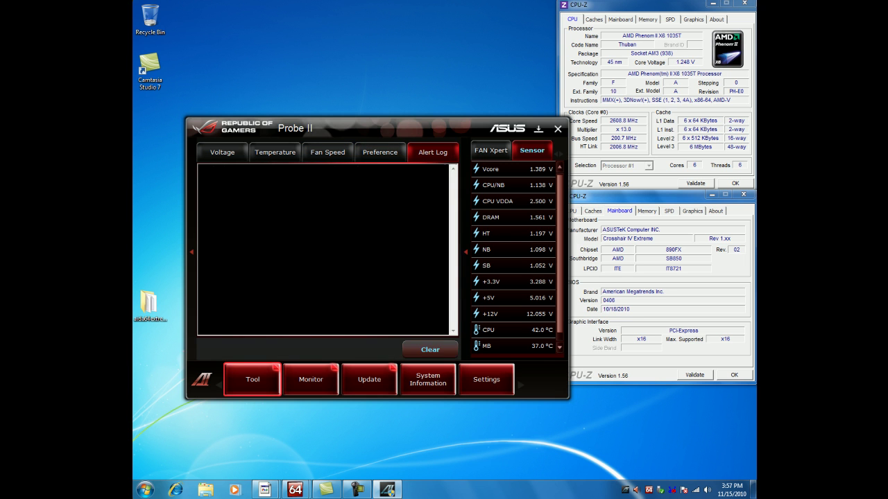
Lower the CPU temperature alert threshold to 44 °C in Probe II and apply the setting.
{"action": "left_click", "coordinate": [223, 154]}
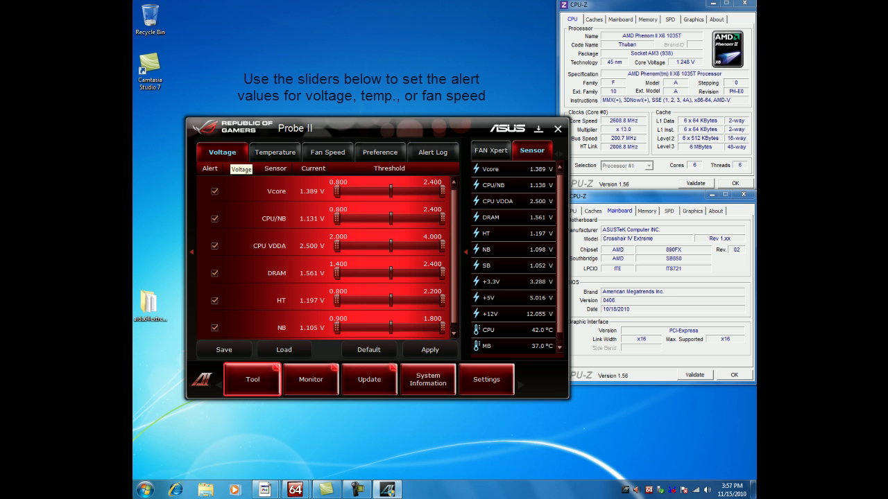
{"action": "left_click", "coordinate": [274, 152]}
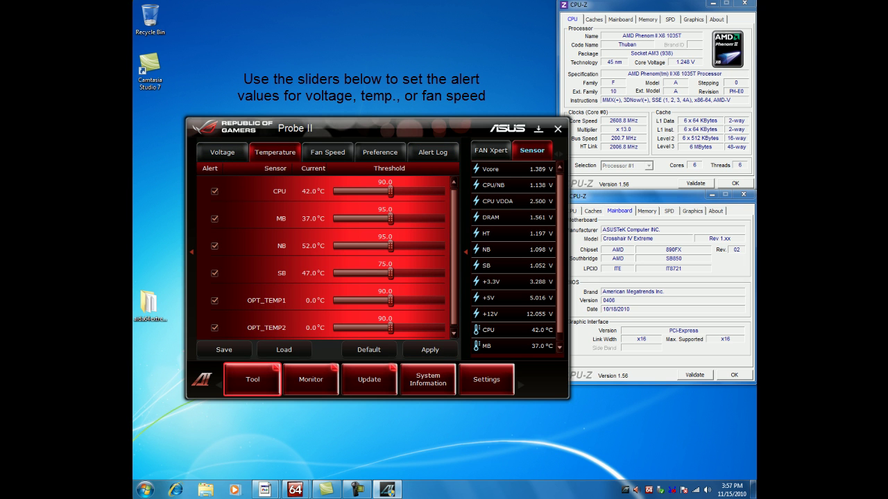
{"action": "left_click_drag", "start_coordinate": [389, 191], "coordinate": [342, 190]}
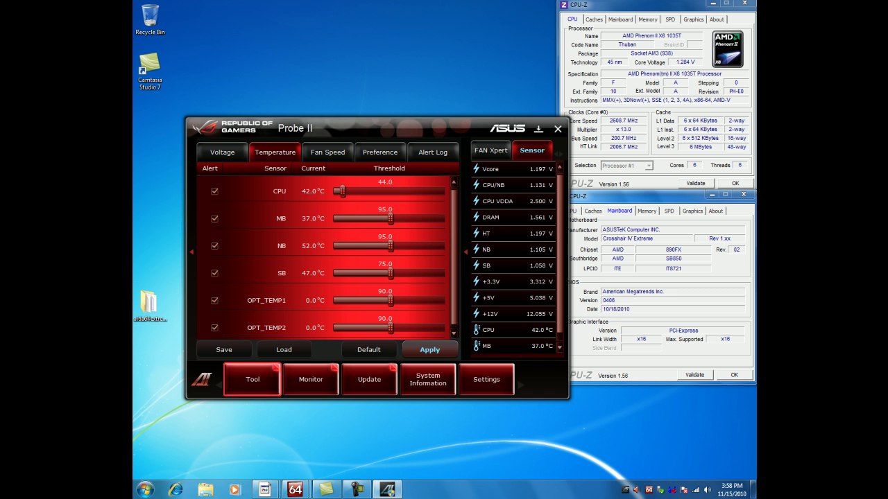
{"action": "left_click", "coordinate": [430, 349]}
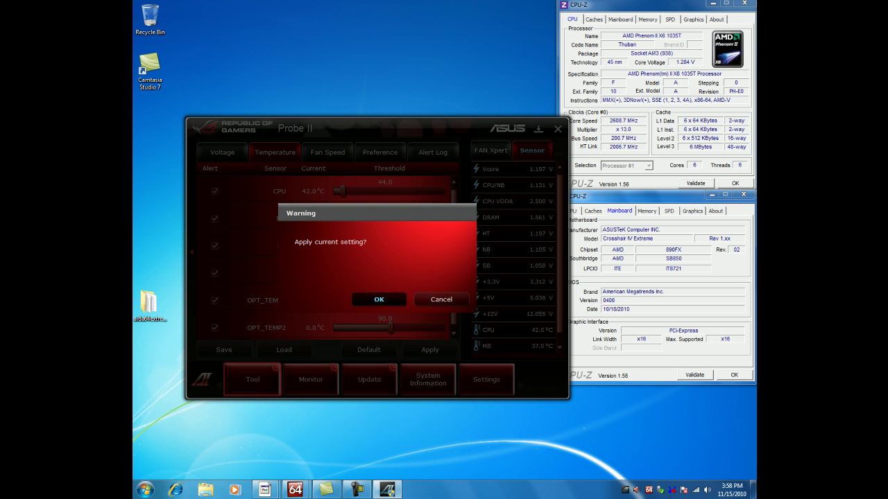
{"action": "left_click", "coordinate": [380, 300]}
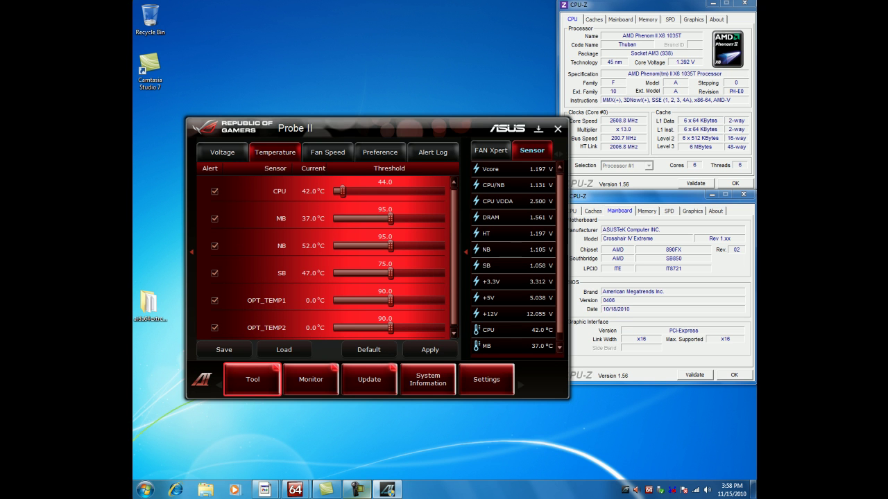
Switch to AIDA64's System Stability Test, start it, and move its window clear of Probe II's CPU temperature and sensor readings.
{"action": "mouse_move", "coordinate": [383, 493]}
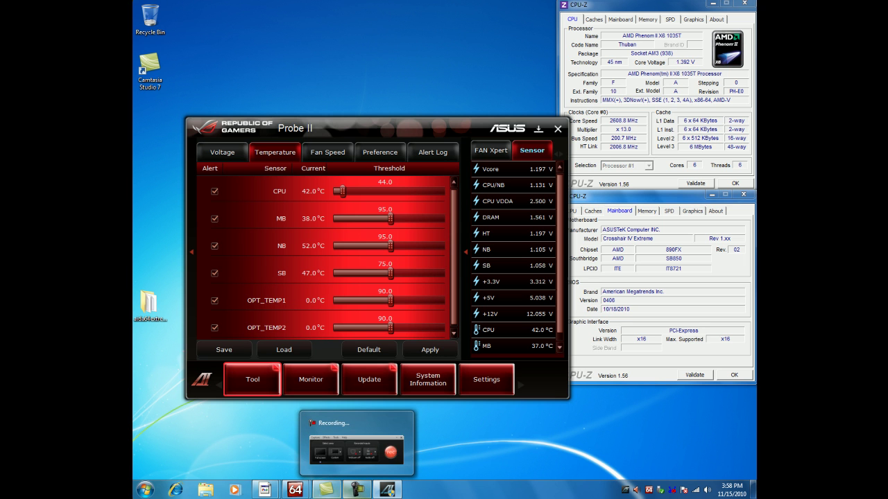
{"action": "mouse_move", "coordinate": [295, 489]}
{"action": "left_click", "coordinate": [349, 423]}
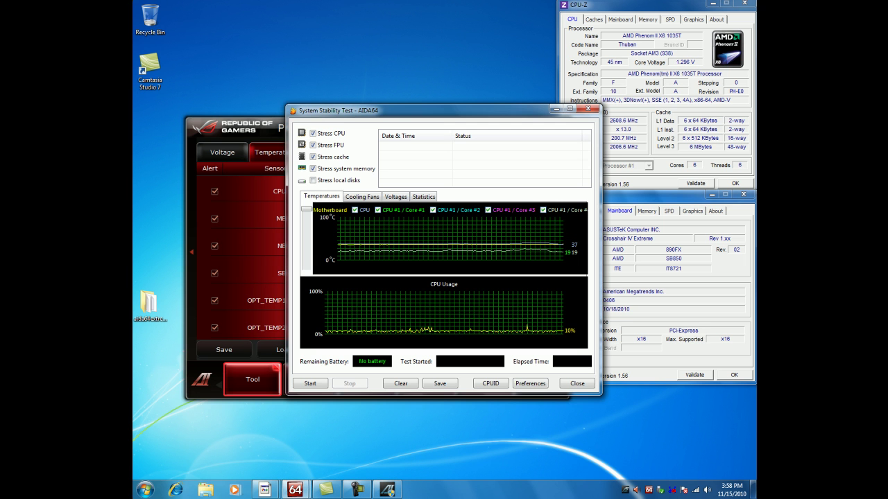
{"action": "left_click", "coordinate": [310, 384]}
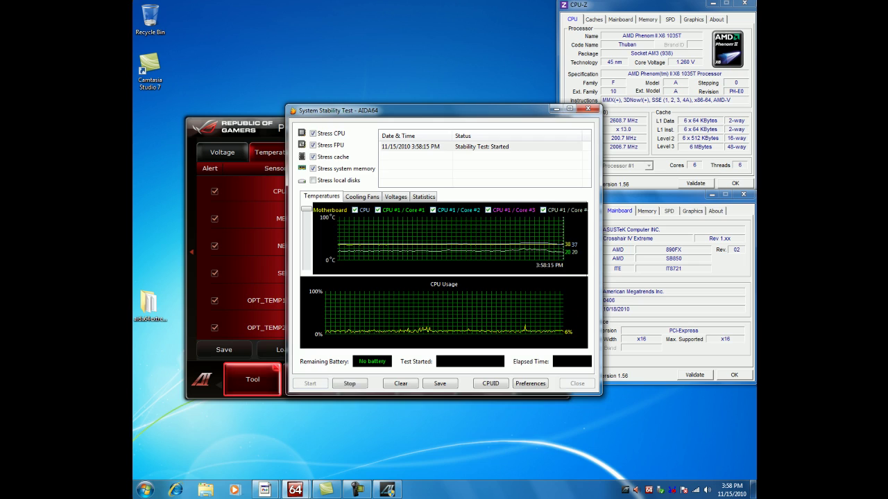
{"action": "left_click_drag", "start_coordinate": [430, 109], "coordinate": [278, 219]}
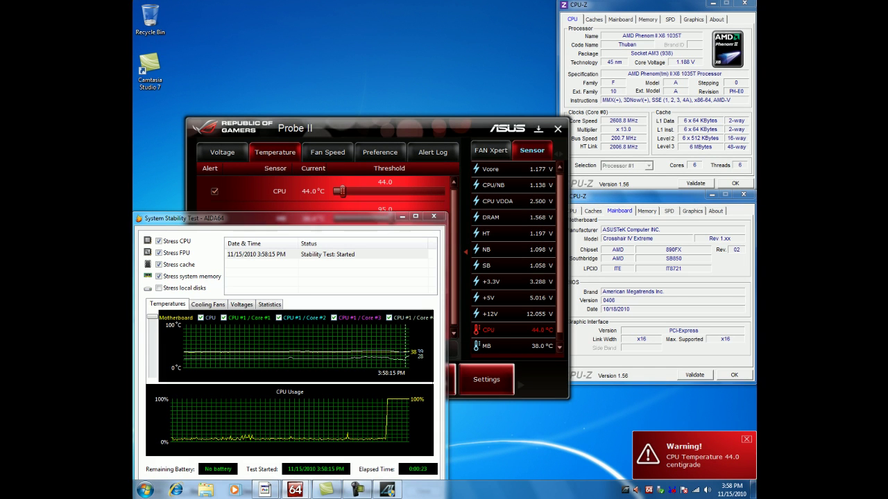
Move the System Stability Test window back, stop the test and minimize the window.
{"action": "left_click_drag", "start_coordinate": [287, 218], "coordinate": [436, 130]}
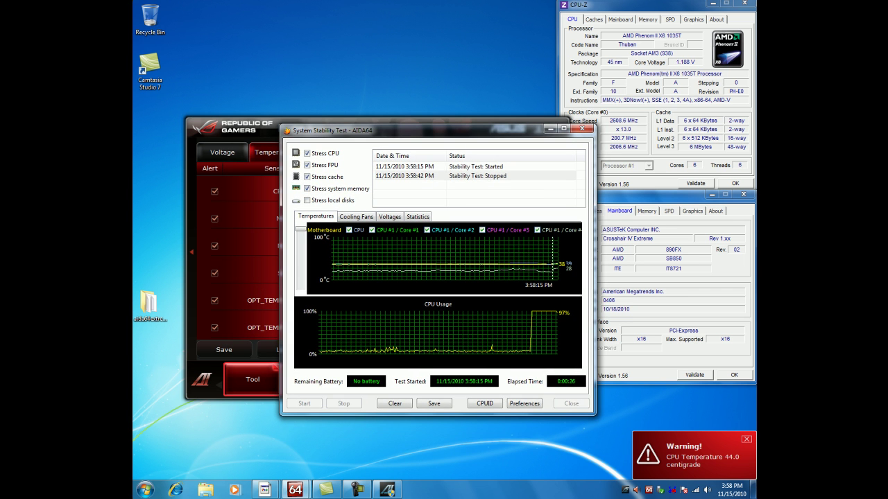
{"action": "left_click", "coordinate": [550, 129]}
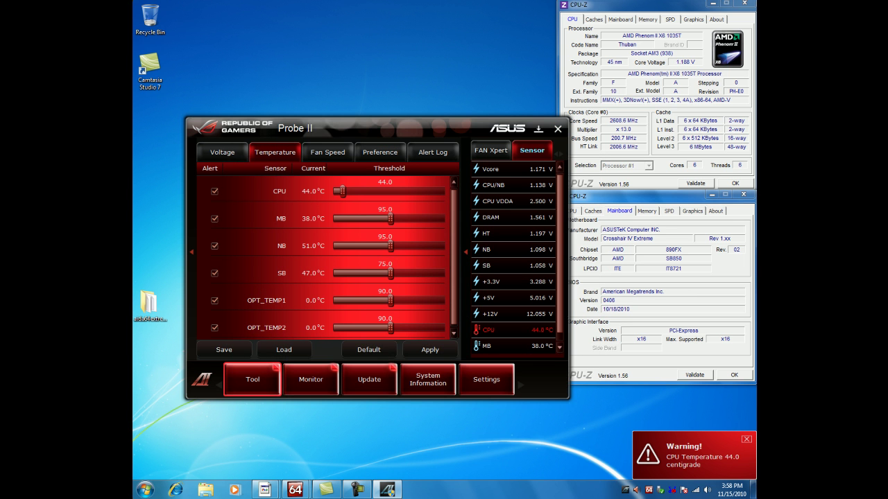
Restore Probe II's temperature thresholds to their default values and apply them.
{"action": "left_click", "coordinate": [369, 349]}
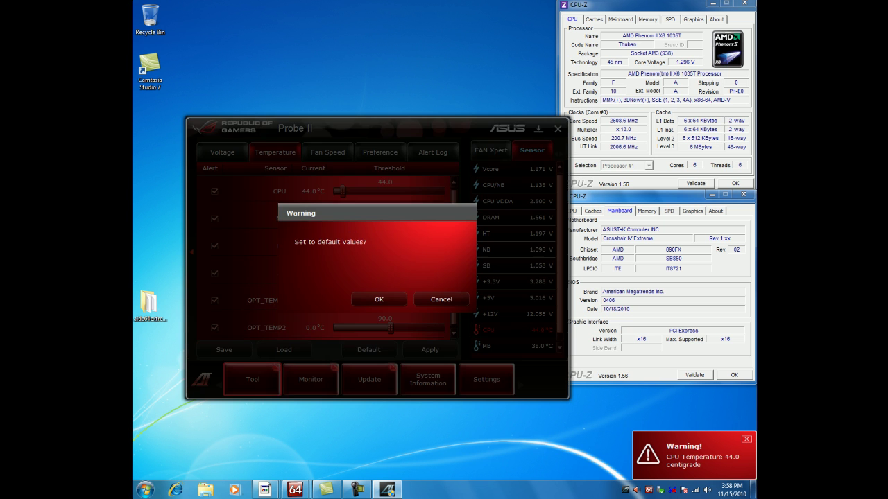
{"action": "left_click", "coordinate": [376, 298]}
{"action": "left_click", "coordinate": [430, 349]}
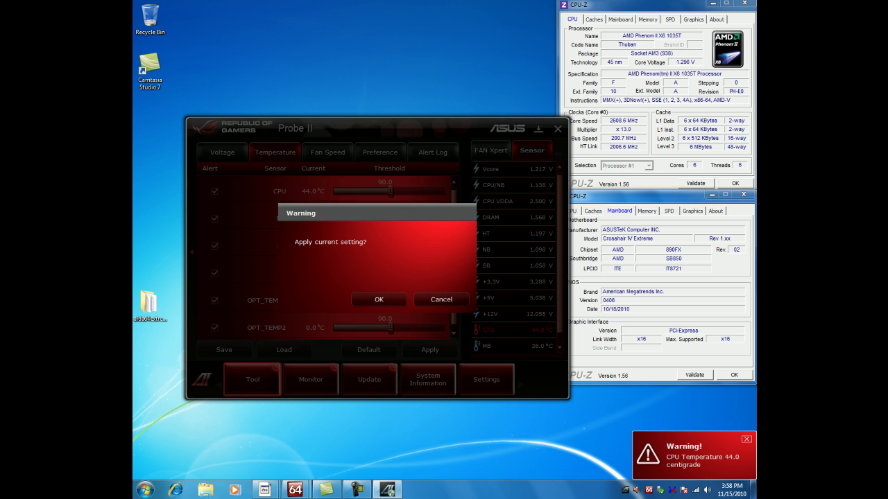
{"action": "left_click", "coordinate": [376, 298]}
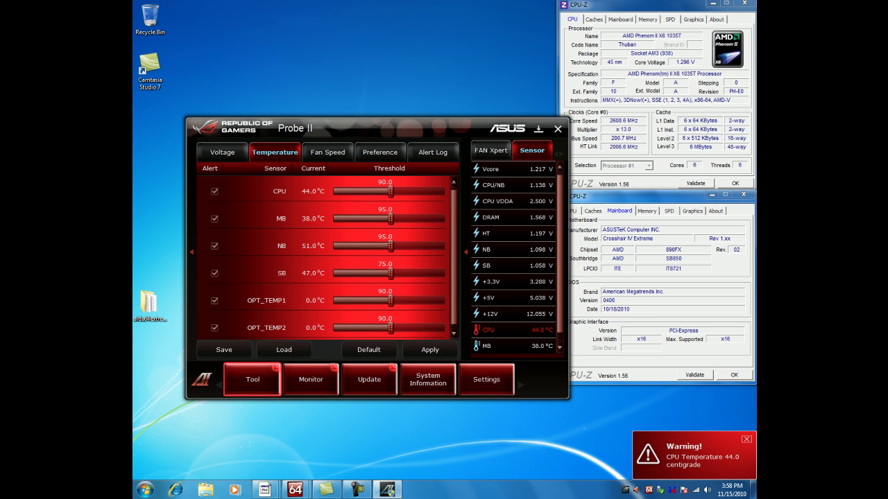
Revisit the fan speed thresholds and preferences, and examine the alert log for recorded CPU temperature events.
{"action": "left_click", "coordinate": [327, 152]}
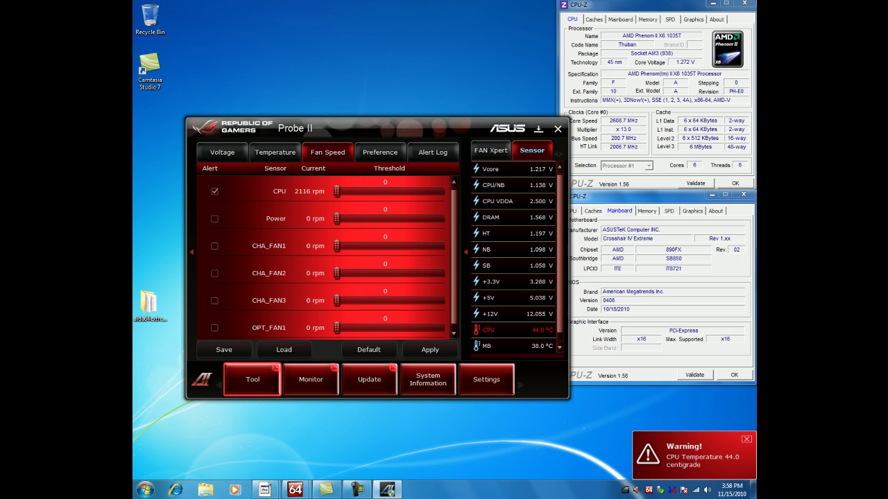
{"action": "left_click", "coordinate": [380, 152]}
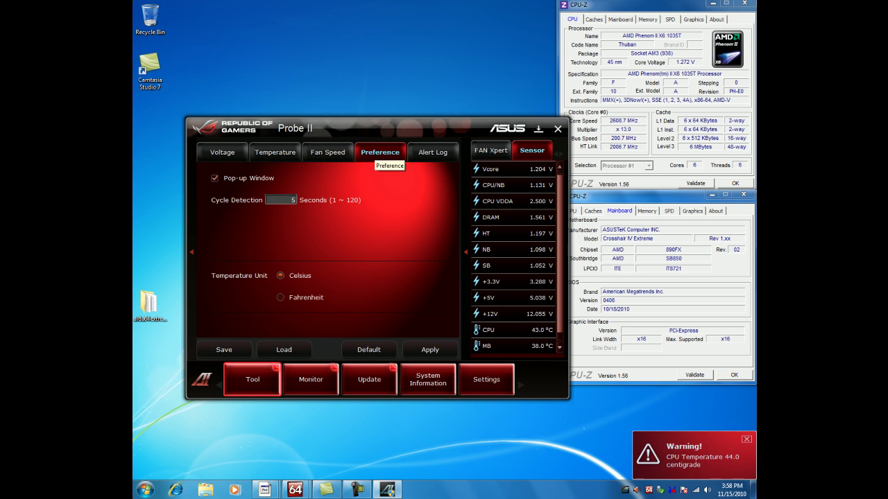
{"action": "left_click", "coordinate": [432, 151]}
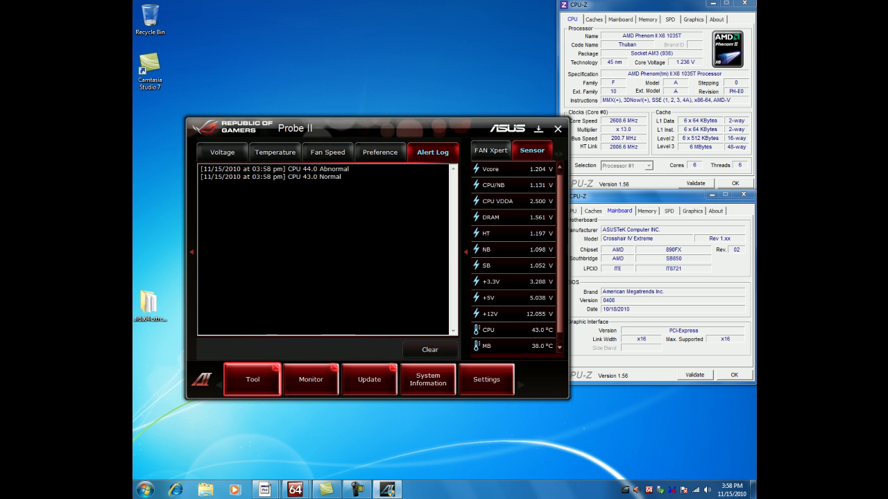
Clear Probe II's alert log and open Sensor Recorder.
{"action": "left_click", "coordinate": [430, 349]}
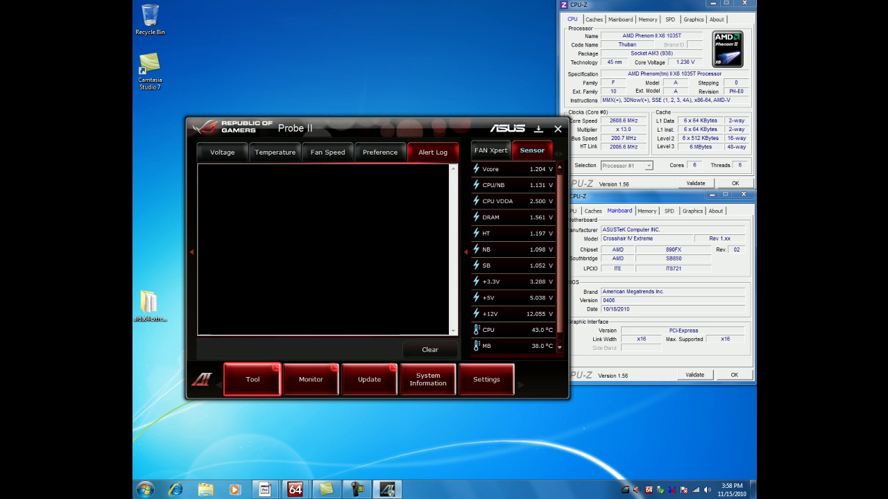
{"action": "left_click", "coordinate": [253, 380]}
{"action": "left_click", "coordinate": [274, 351]}
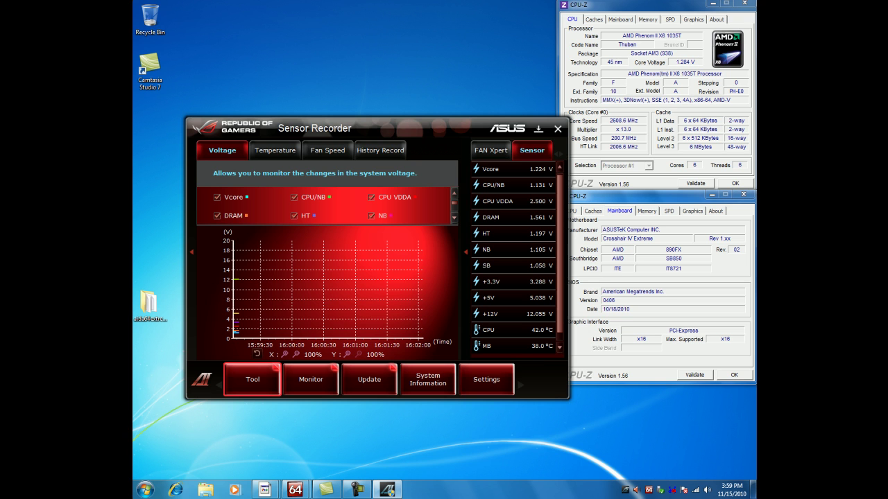
Examine Sensor Recorder's voltage, temperature and fan speed graphs, including the full list of monitored voltages.
{"action": "left_click", "coordinate": [454, 218]}
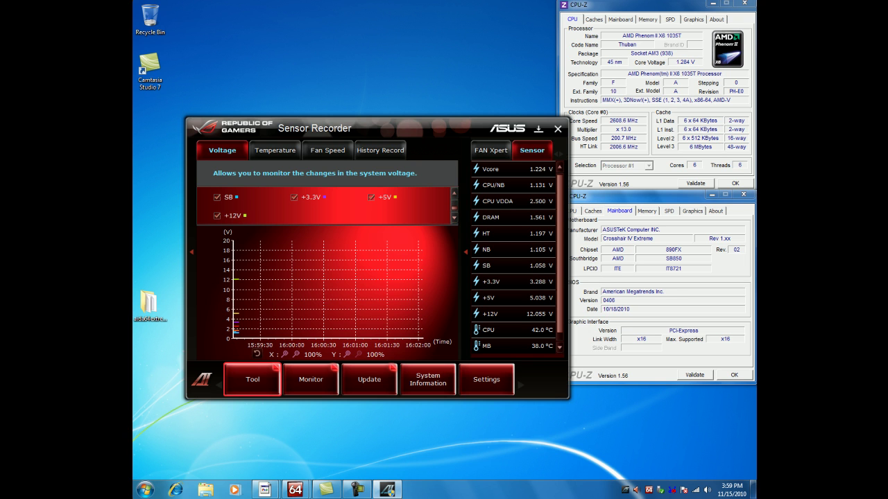
{"action": "left_click", "coordinate": [455, 194]}
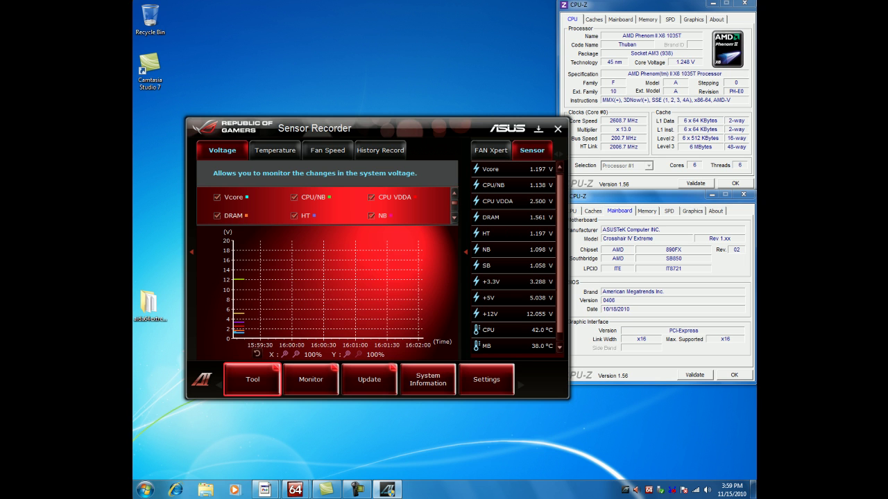
{"action": "left_click", "coordinate": [274, 149]}
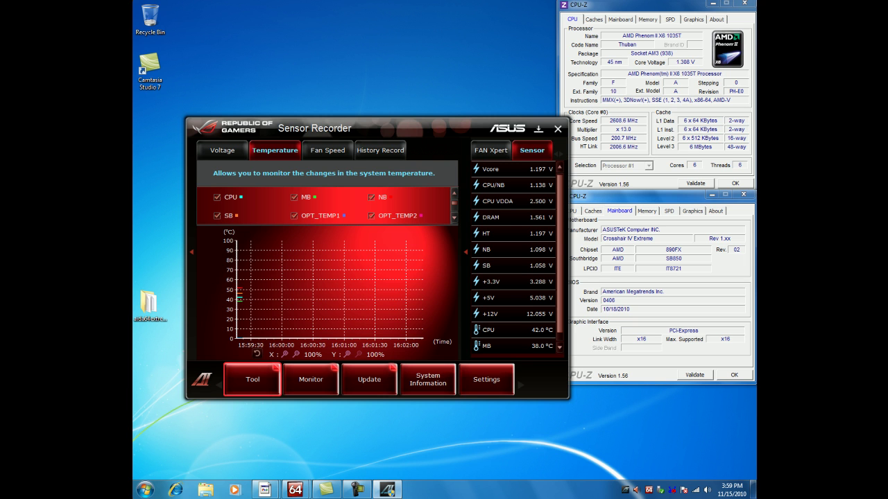
{"action": "left_click", "coordinate": [327, 150]}
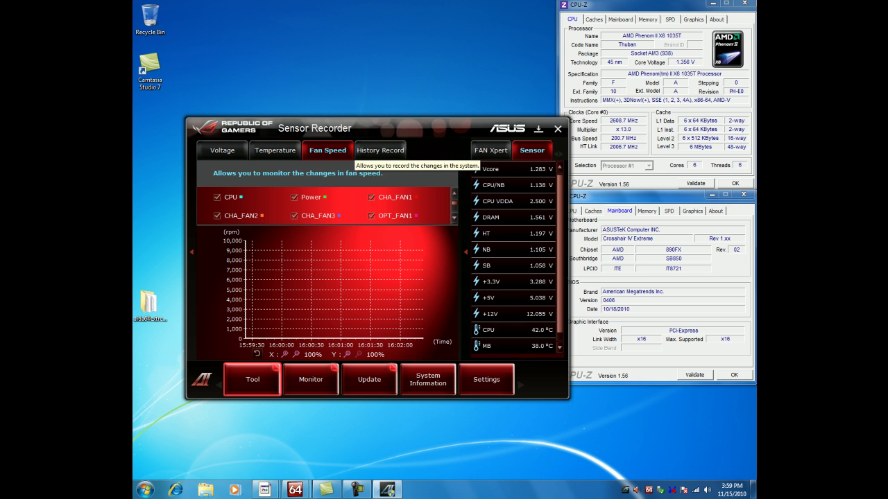
Show Sensor Recorder's history record and deselect all of the listed voltages from the graph.
{"action": "left_click", "coordinate": [379, 149]}
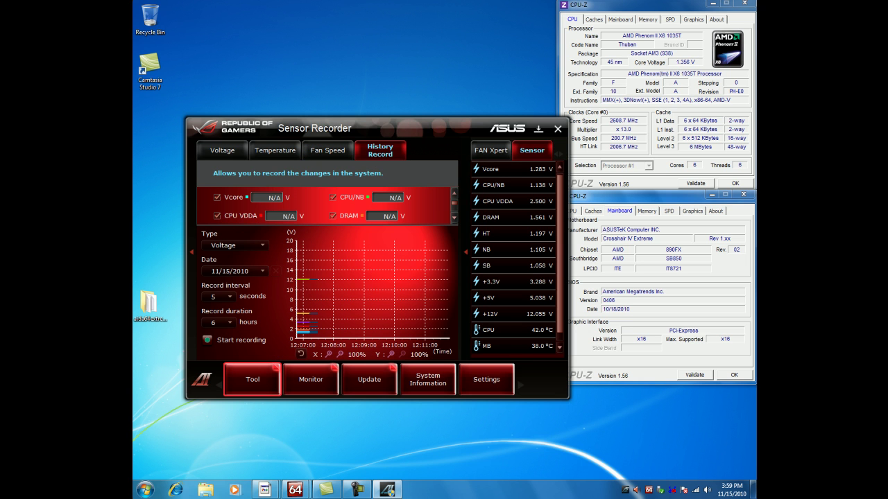
{"action": "left_click", "coordinate": [217, 215]}
{"action": "left_click", "coordinate": [333, 197]}
{"action": "left_click", "coordinate": [332, 216]}
{"action": "left_click", "coordinate": [454, 218]}
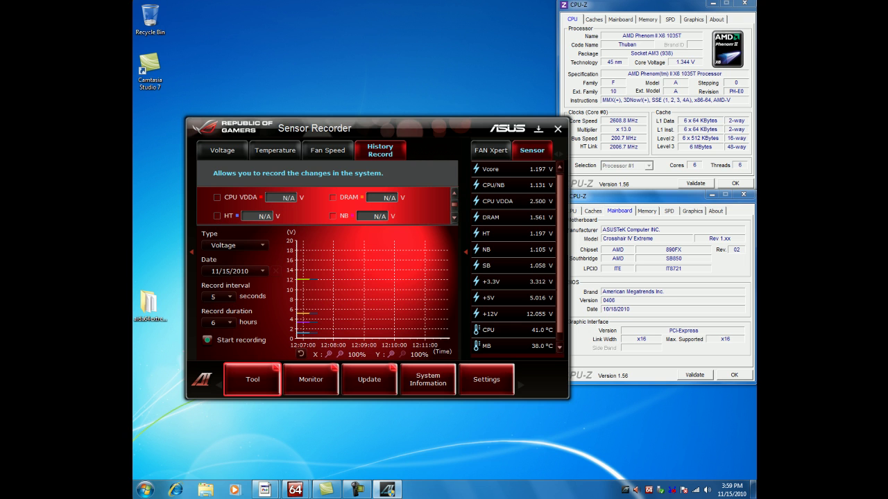
{"action": "left_click", "coordinate": [455, 218]}
{"action": "left_click", "coordinate": [333, 216]}
{"action": "left_click", "coordinate": [454, 218]}
{"action": "left_click", "coordinate": [217, 216]}
{"action": "left_click", "coordinate": [333, 215]}
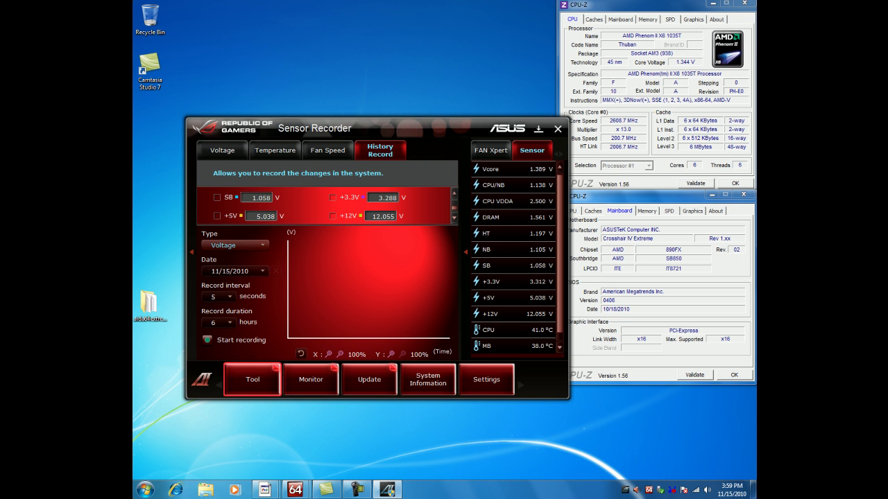
Select only Vcore for the Voltage history, set the record interval to 5 seconds and start recording.
{"action": "left_click", "coordinate": [234, 246]}
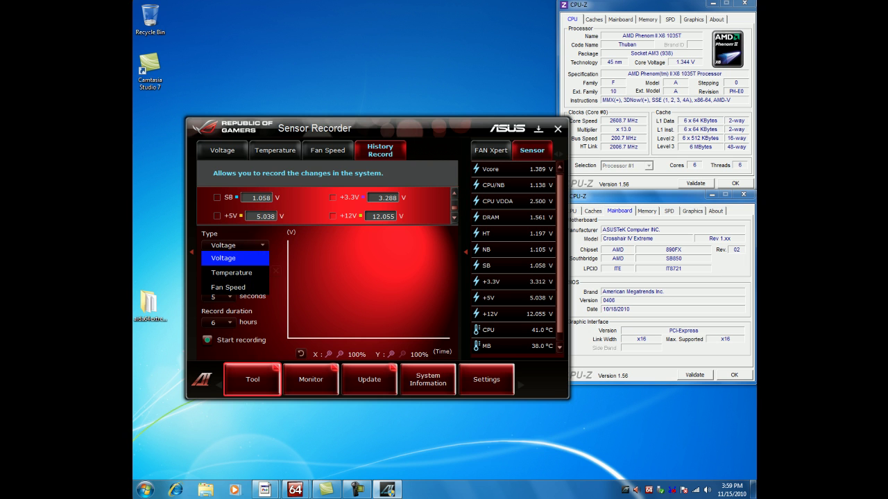
{"action": "left_click", "coordinate": [235, 258]}
{"action": "left_click", "coordinate": [217, 197]}
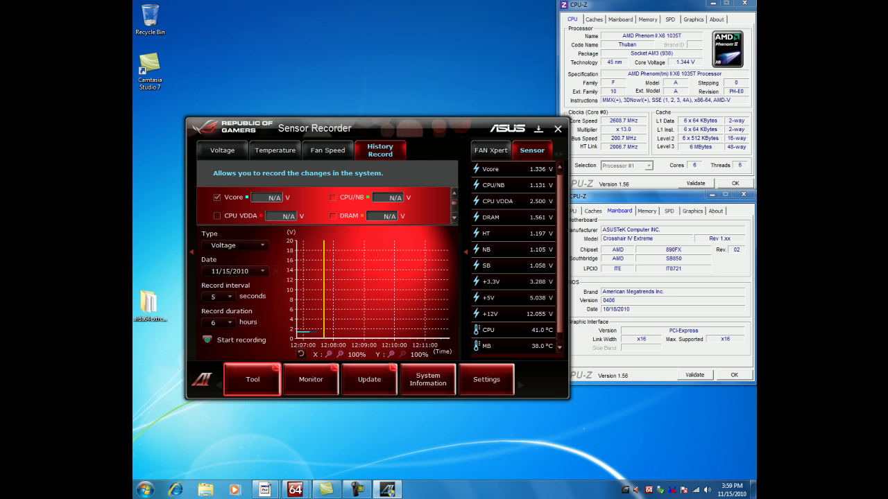
{"action": "left_click", "coordinate": [229, 296]}
{"action": "left_click", "coordinate": [213, 310]}
{"action": "left_click", "coordinate": [207, 340]}
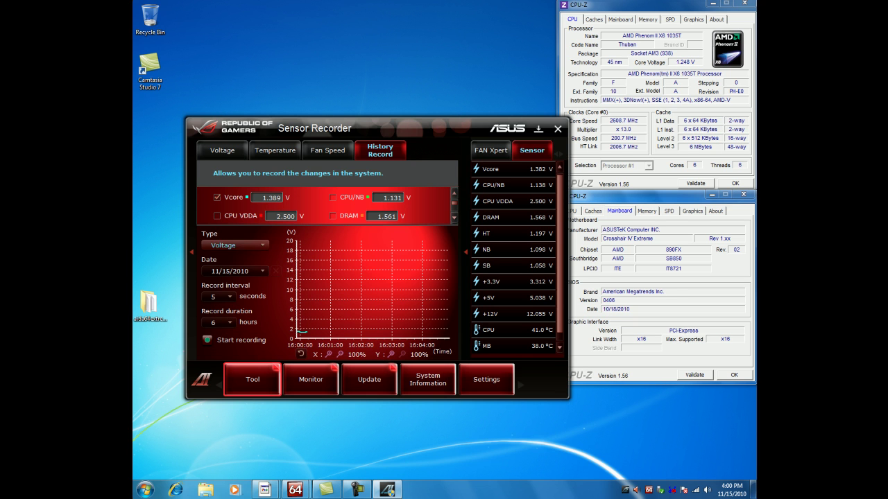
View the CPU frequency and usage monitor and return the monitoring pane to the sensor readings.
{"action": "left_click", "coordinate": [252, 380]}
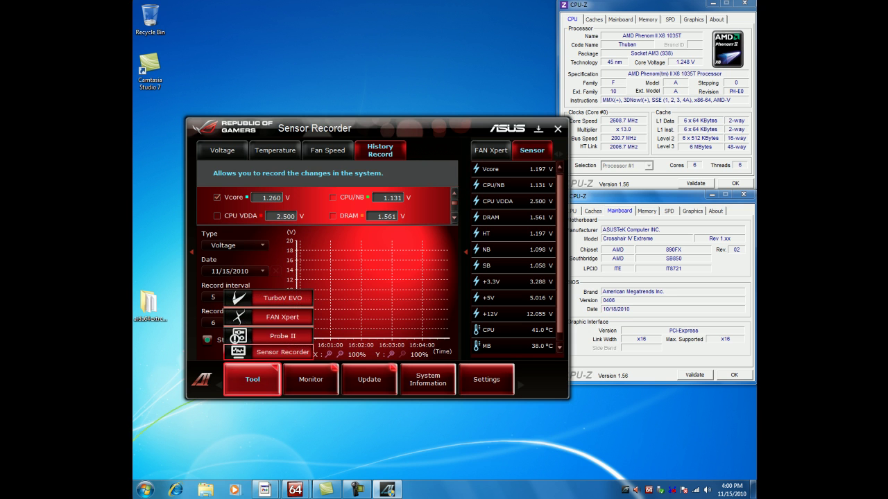
{"action": "mouse_move", "coordinate": [310, 379]}
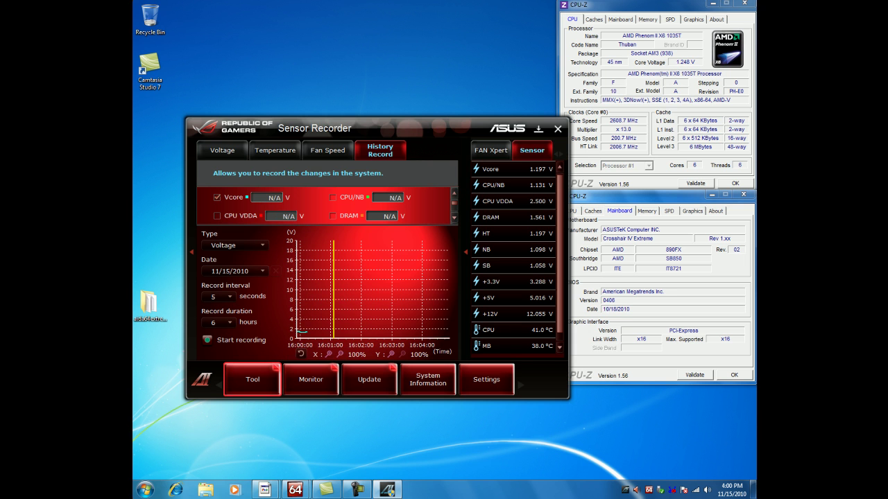
{"action": "left_click", "coordinate": [340, 352]}
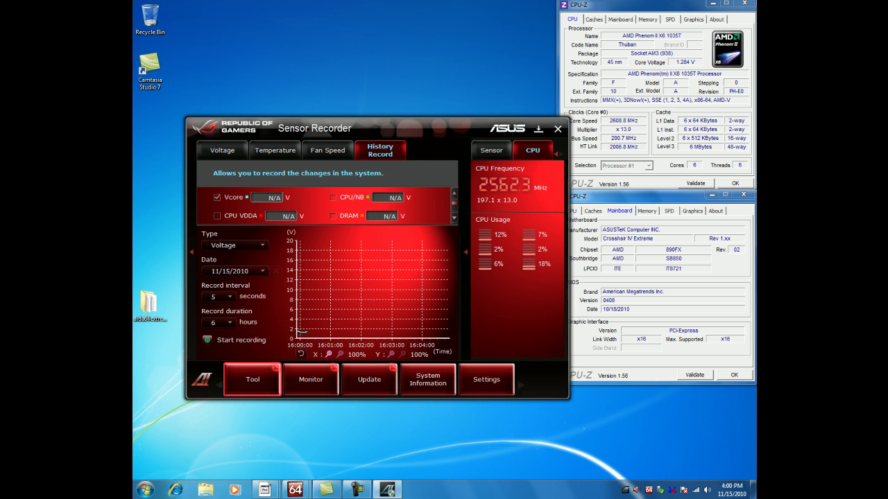
{"action": "left_click", "coordinate": [311, 380]}
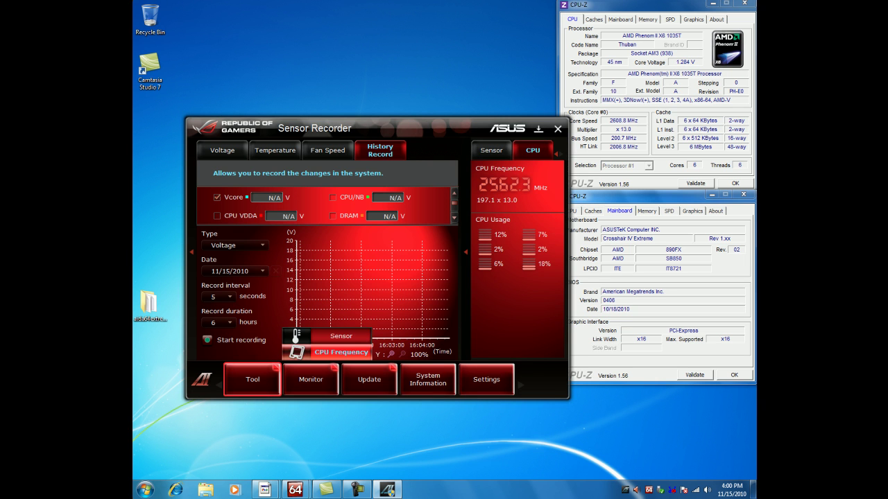
{"action": "left_click", "coordinate": [339, 338]}
{"action": "left_click", "coordinate": [532, 149]}
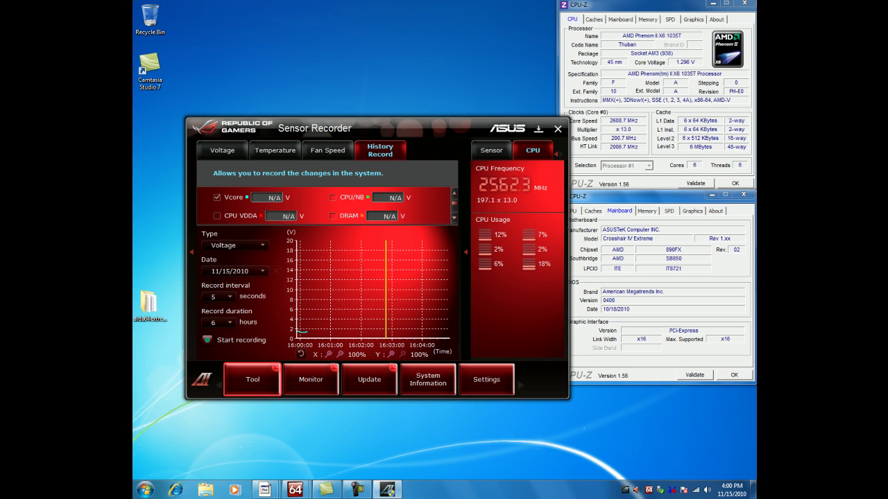
{"action": "left_click", "coordinate": [491, 150]}
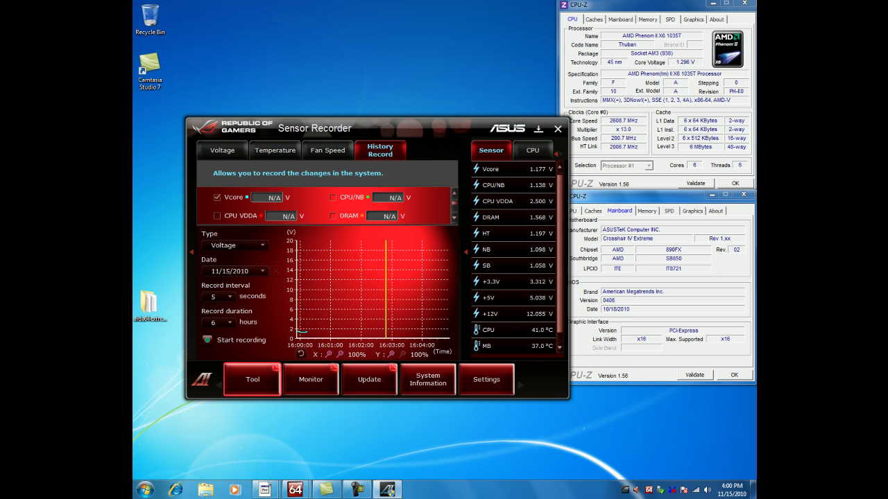
Open MyLogo to review its BIOS boot logo options and collapse the suite to its toolbar.
{"action": "left_click", "coordinate": [369, 379]}
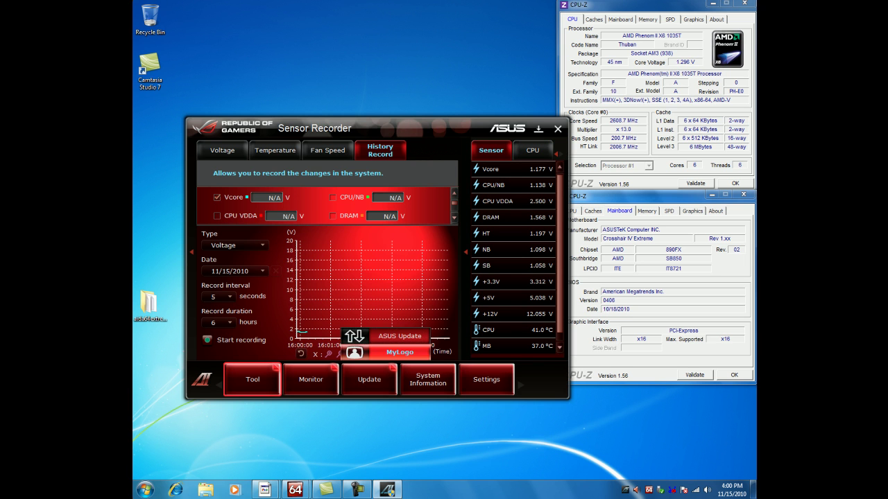
{"action": "left_click", "coordinate": [398, 352]}
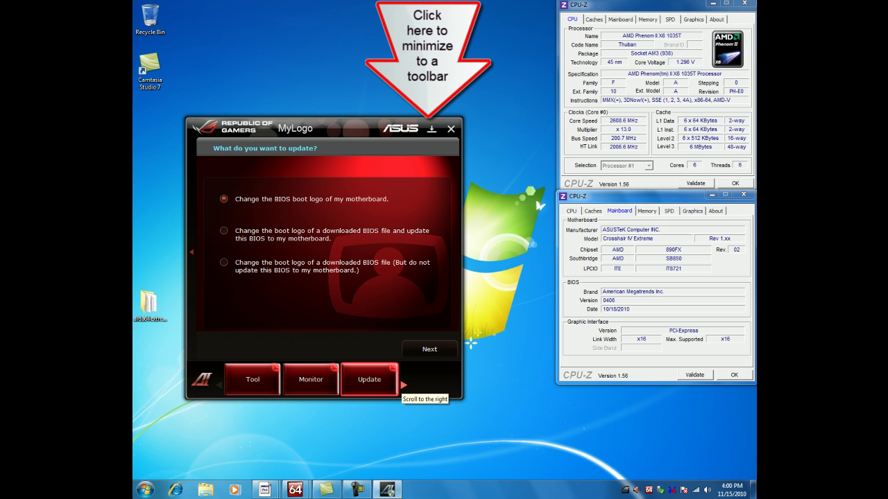
{"action": "left_click", "coordinate": [432, 128]}
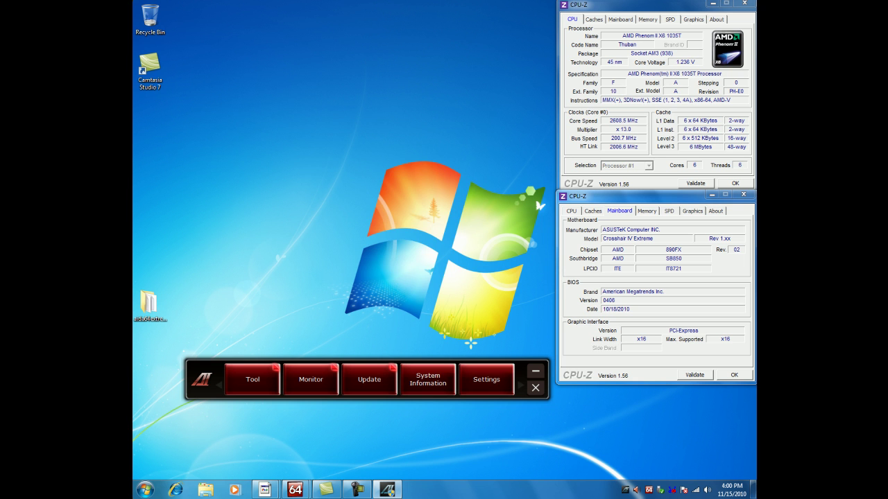
Review the motherboard, CPU and memory SPD details in System Information.
{"action": "left_click", "coordinate": [428, 379]}
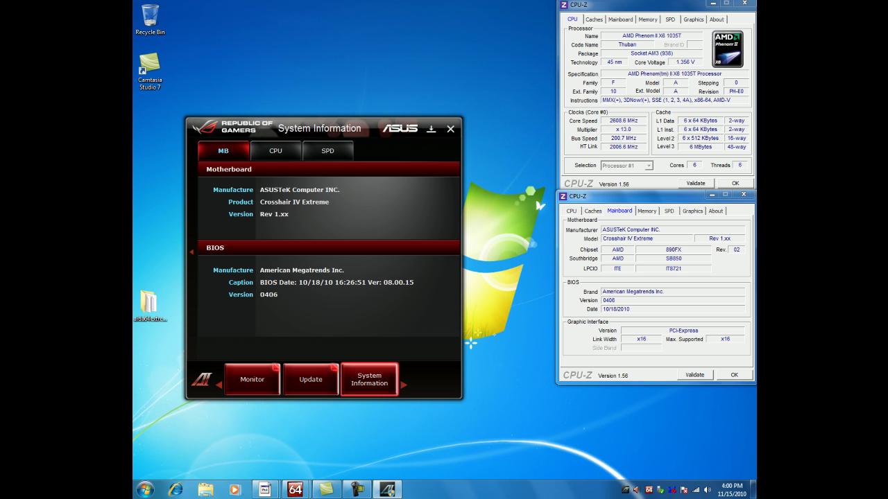
{"action": "left_click", "coordinate": [275, 150]}
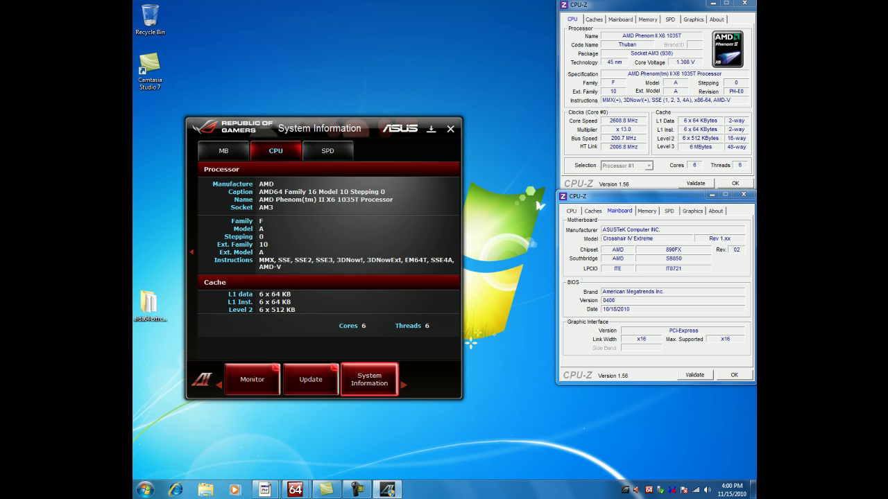
{"action": "left_click", "coordinate": [328, 151]}
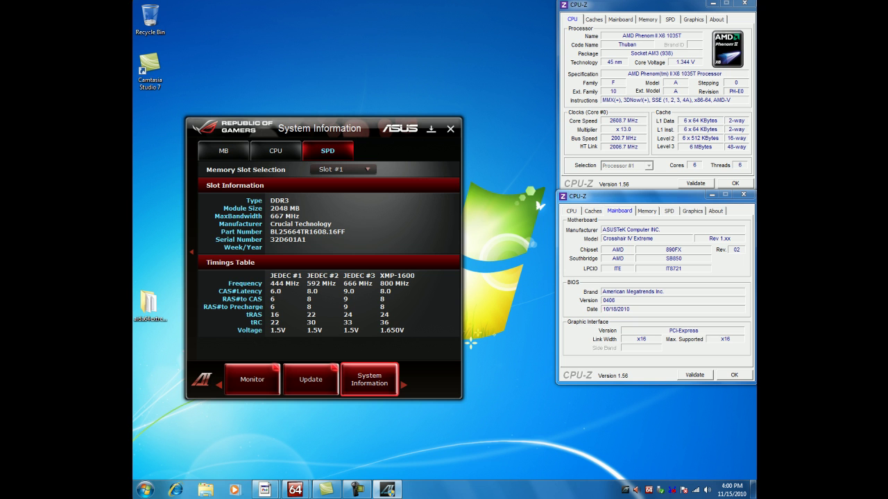
{"action": "left_click", "coordinate": [222, 150]}
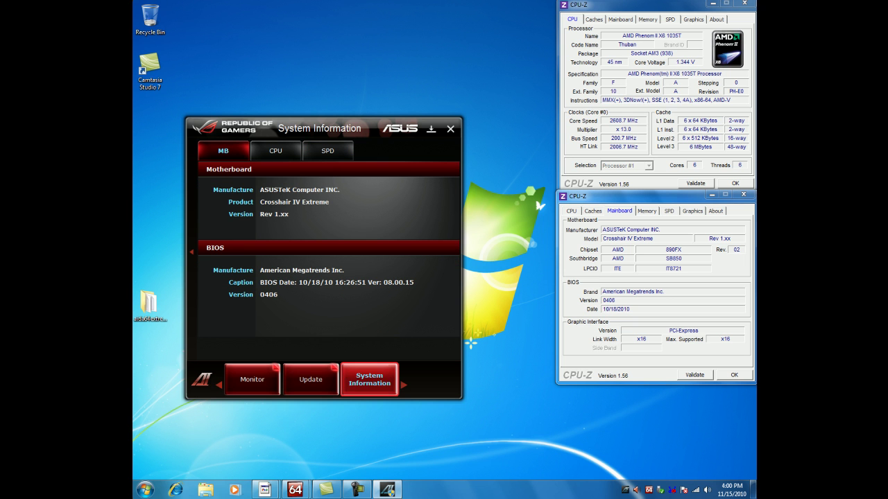
Review the suite's application list, bar mode and skin settings.
{"action": "left_click", "coordinate": [404, 385]}
{"action": "left_click", "coordinate": [369, 379]}
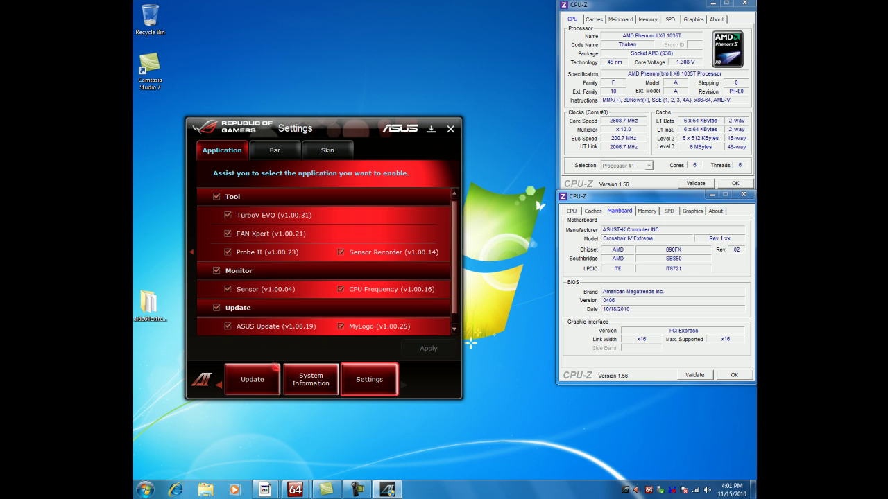
{"action": "scroll", "coordinate": [326, 262], "scroll_direction": "down", "scroll_amount": 1}
{"action": "scroll", "coordinate": [326, 262], "scroll_direction": "up", "scroll_amount": 1}
{"action": "left_click", "coordinate": [275, 150]}
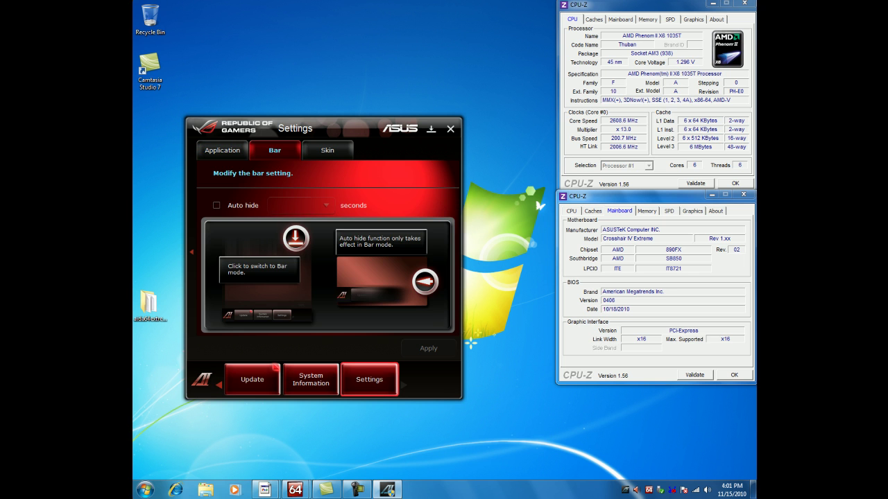
{"action": "left_click", "coordinate": [328, 149]}
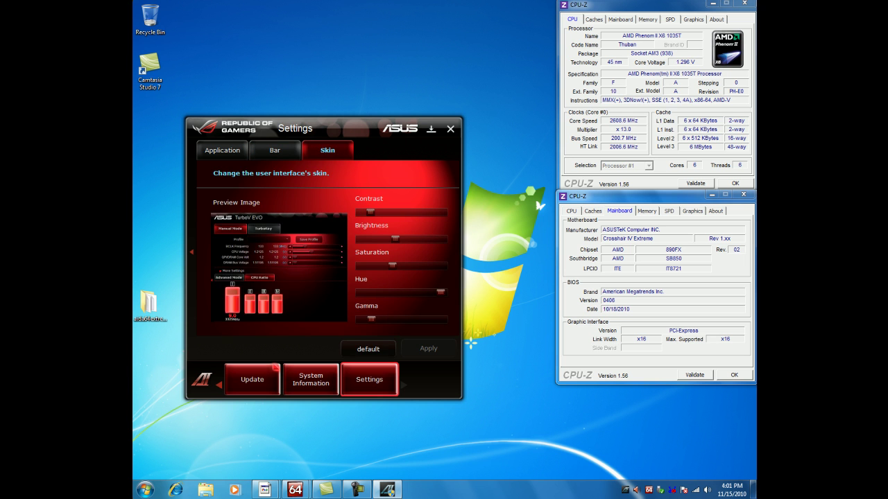
Disable Sensor Recorder, FAN Xpert and Probe II, apply with a restart of the suite, and check the remaining tools.
{"action": "left_click", "coordinate": [222, 150]}
{"action": "left_click", "coordinate": [341, 252]}
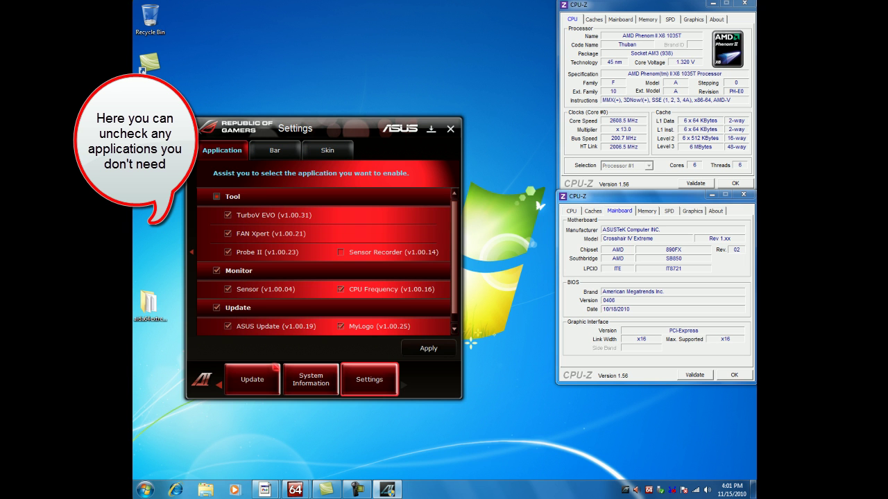
{"action": "left_click", "coordinate": [227, 234]}
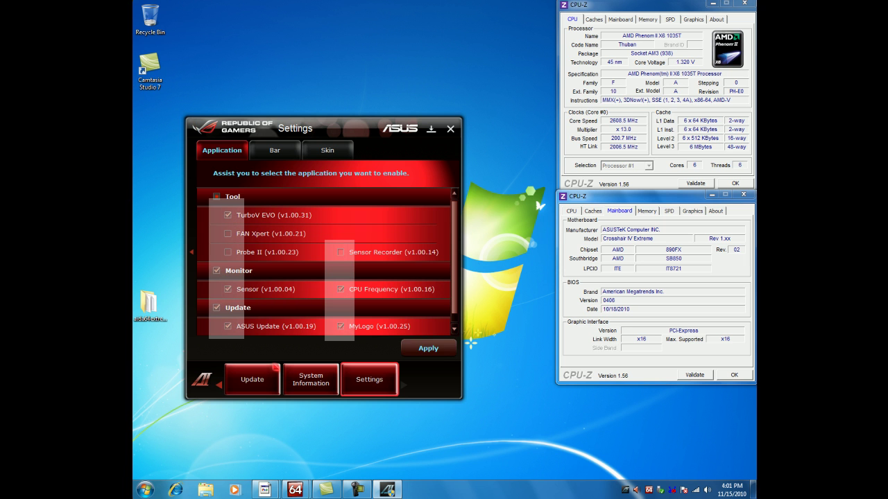
{"action": "left_click", "coordinate": [429, 348]}
{"action": "left_click", "coordinate": [330, 299]}
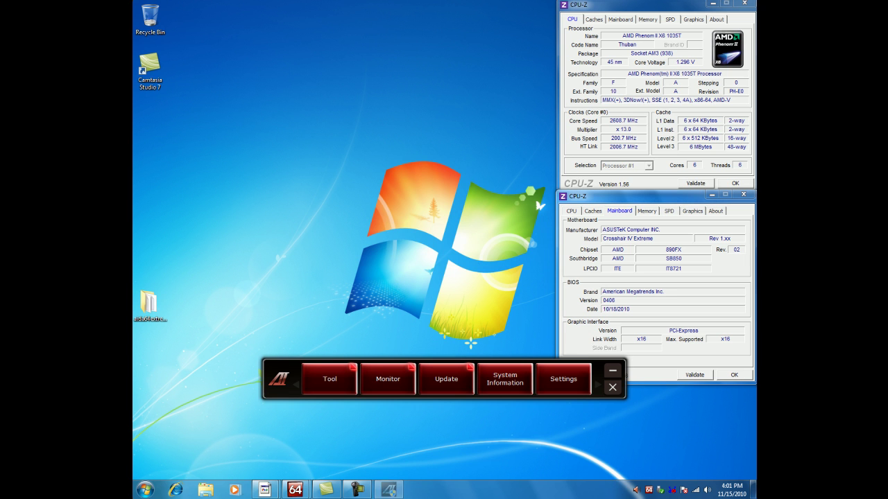
{"action": "left_click", "coordinate": [329, 379]}
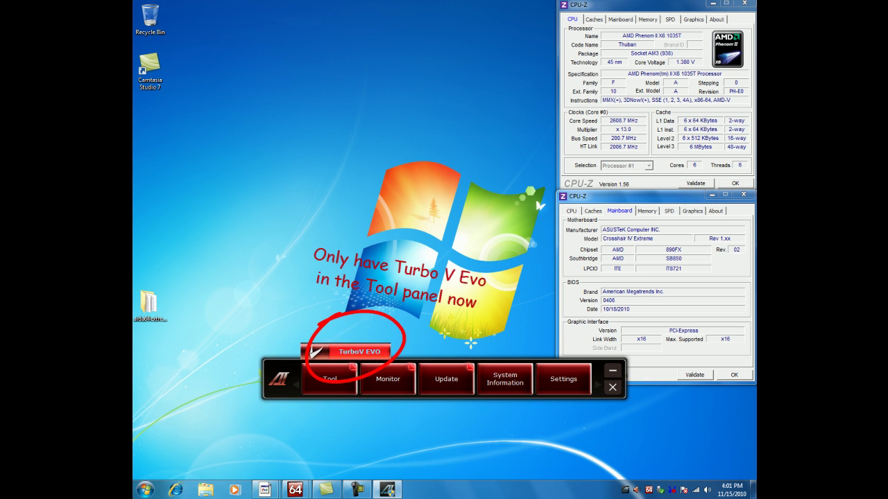
Re-enable Sensor Recorder, FAN Xpert and Probe II in the application settings and apply with a restart of the suite.
{"action": "left_click", "coordinate": [563, 379]}
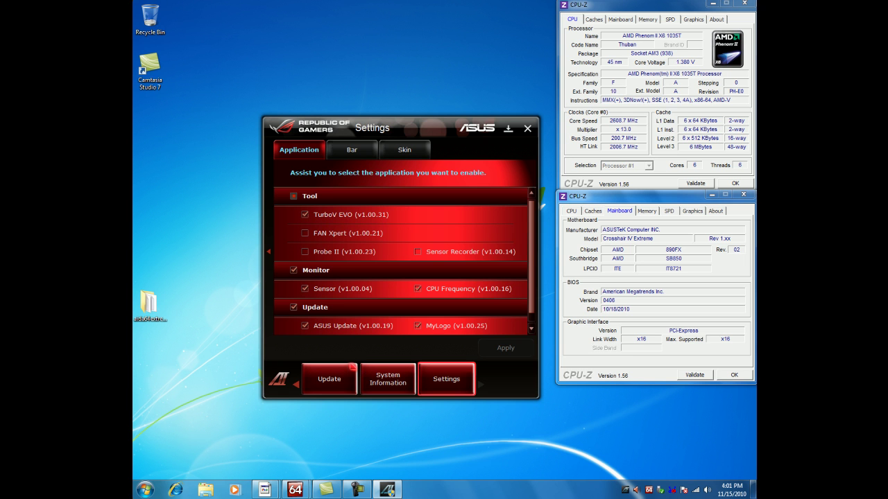
{"action": "left_click", "coordinate": [417, 251]}
{"action": "left_click", "coordinate": [305, 233]}
{"action": "left_click", "coordinate": [506, 347]}
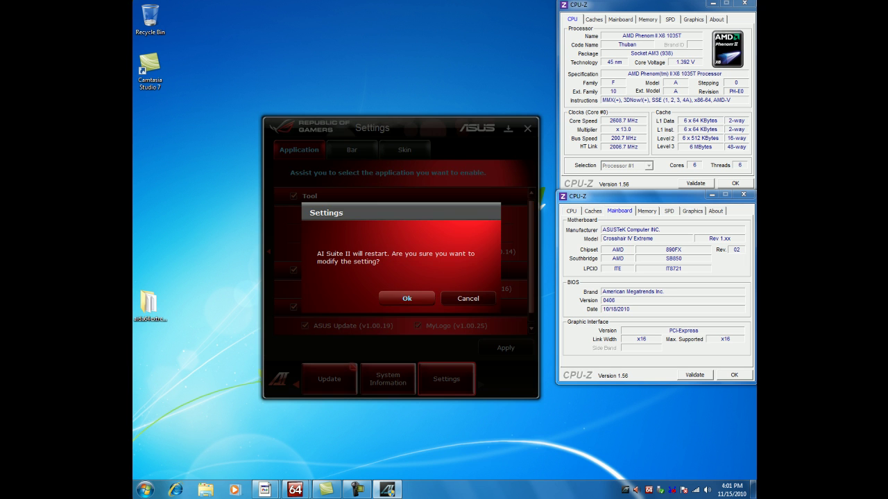
{"action": "left_click", "coordinate": [407, 298]}
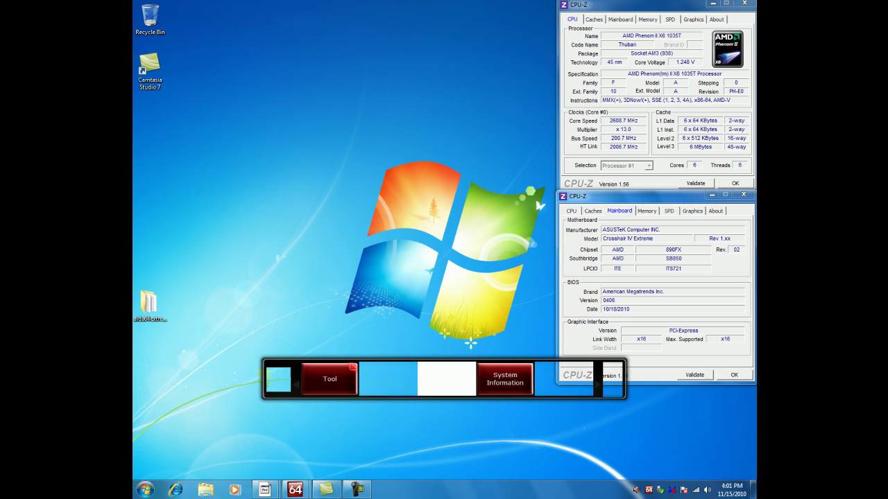
Check the restored tool list and open TurboV EVO.
{"action": "left_click", "coordinate": [330, 378]}
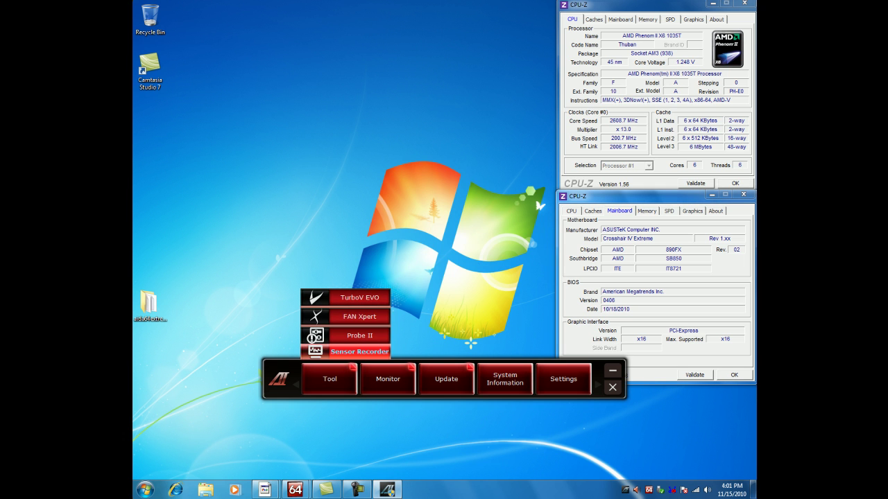
{"action": "left_click", "coordinate": [350, 298]}
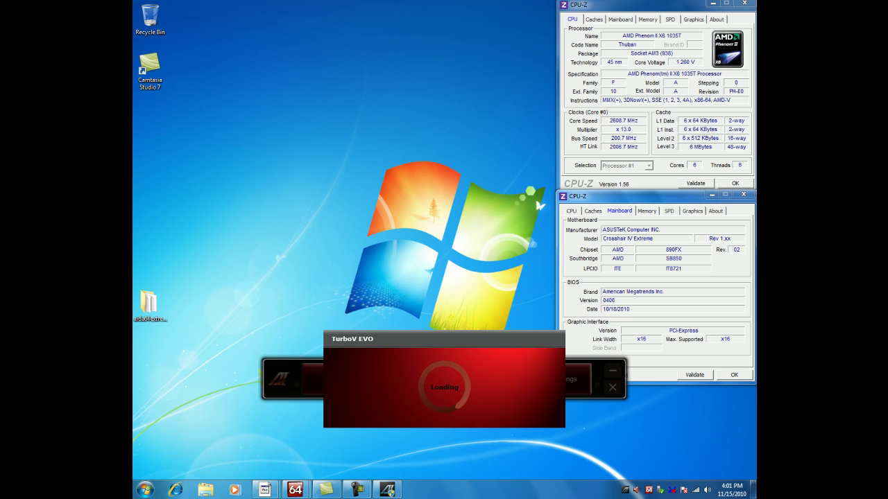